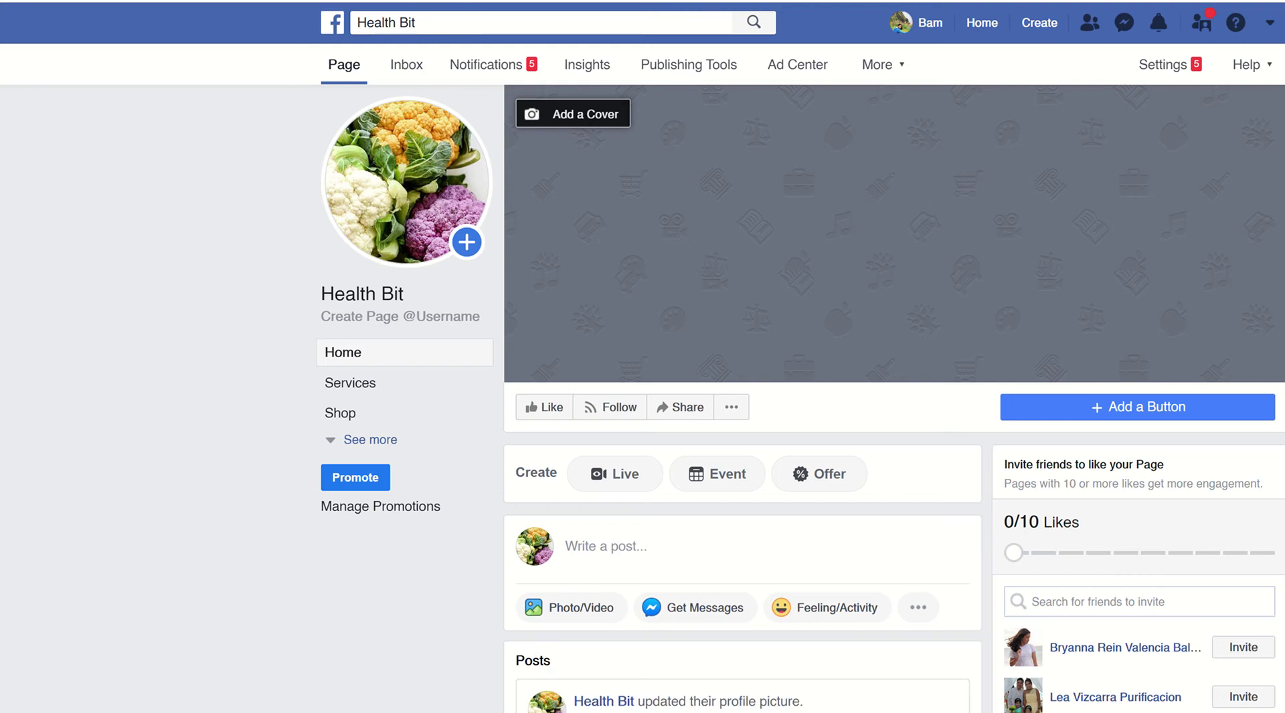
Go to the Page's automated responses through its messaging settings and open the Away Message for editing
scroll(1172, 67, "down", 5)
left_click(1172, 67)
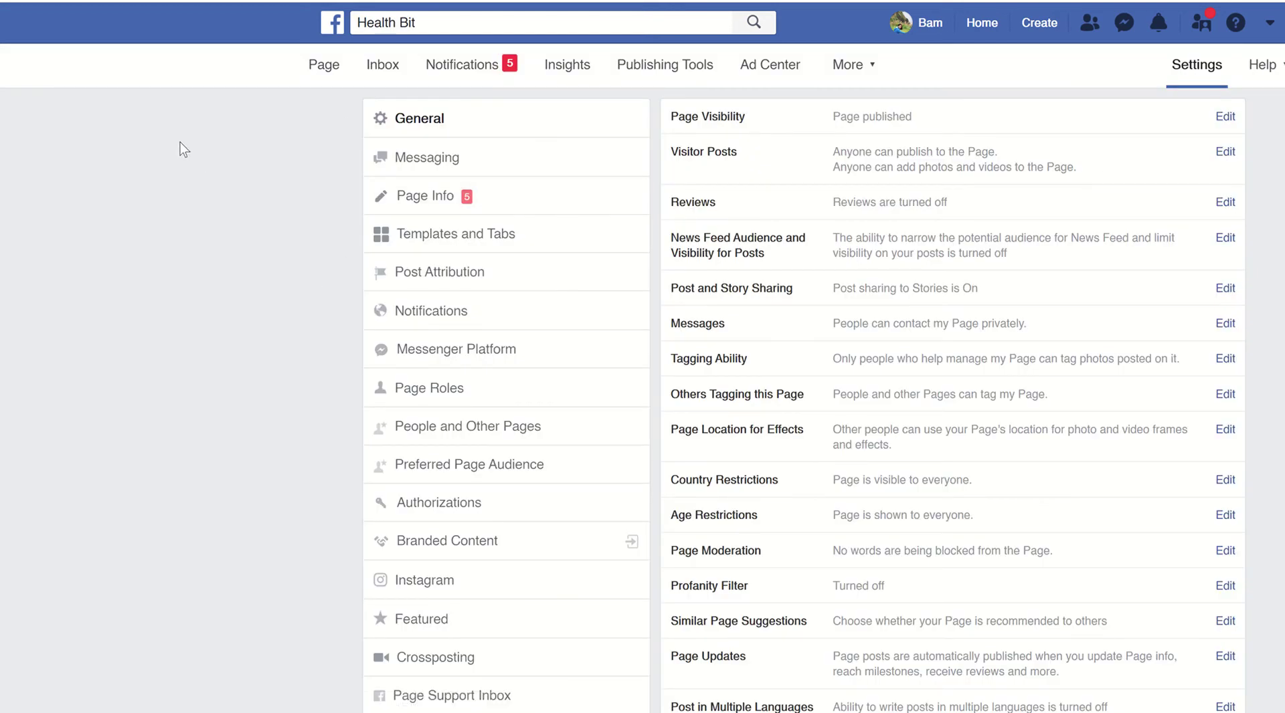
left_click(415, 159)
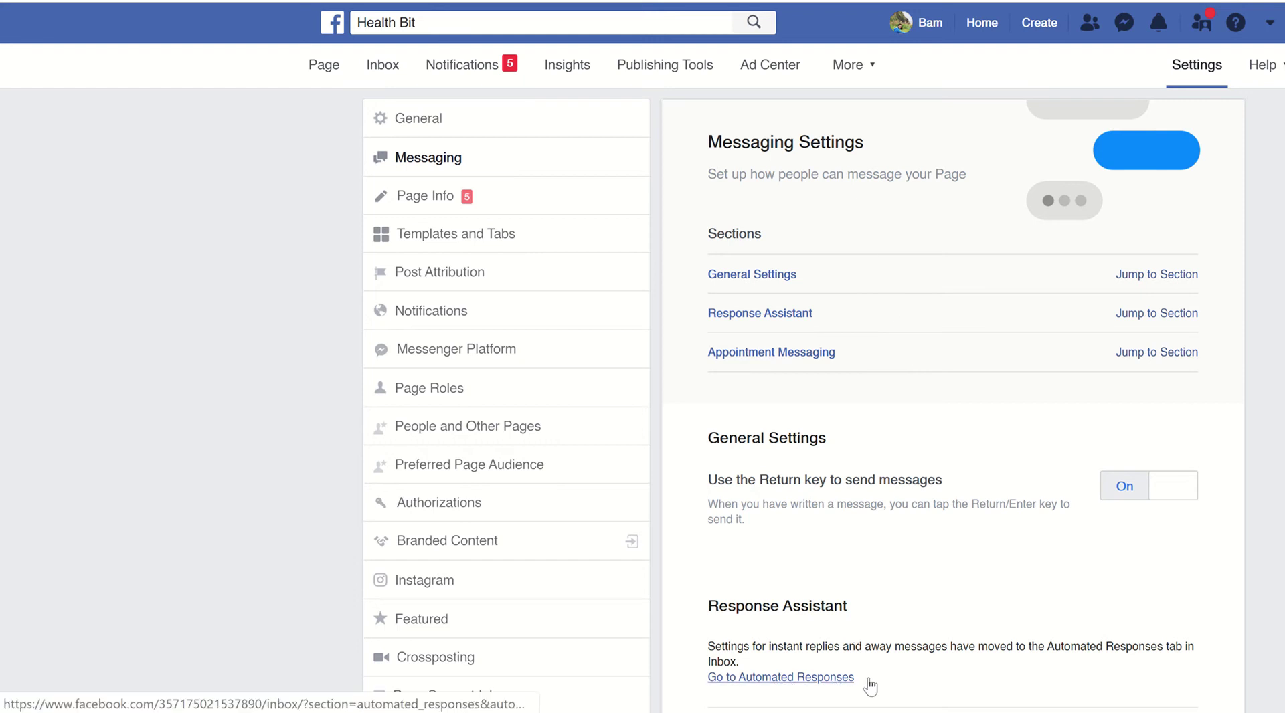
left_click(792, 677)
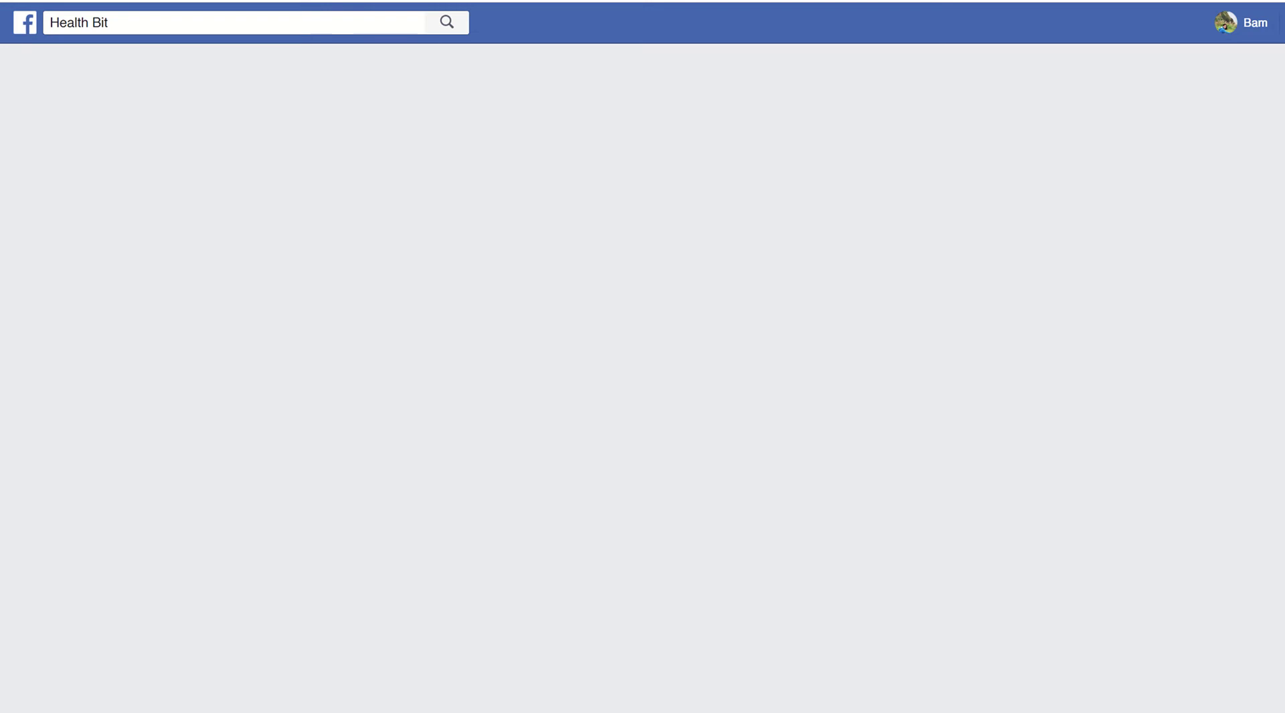
mouse_move(653, 712)
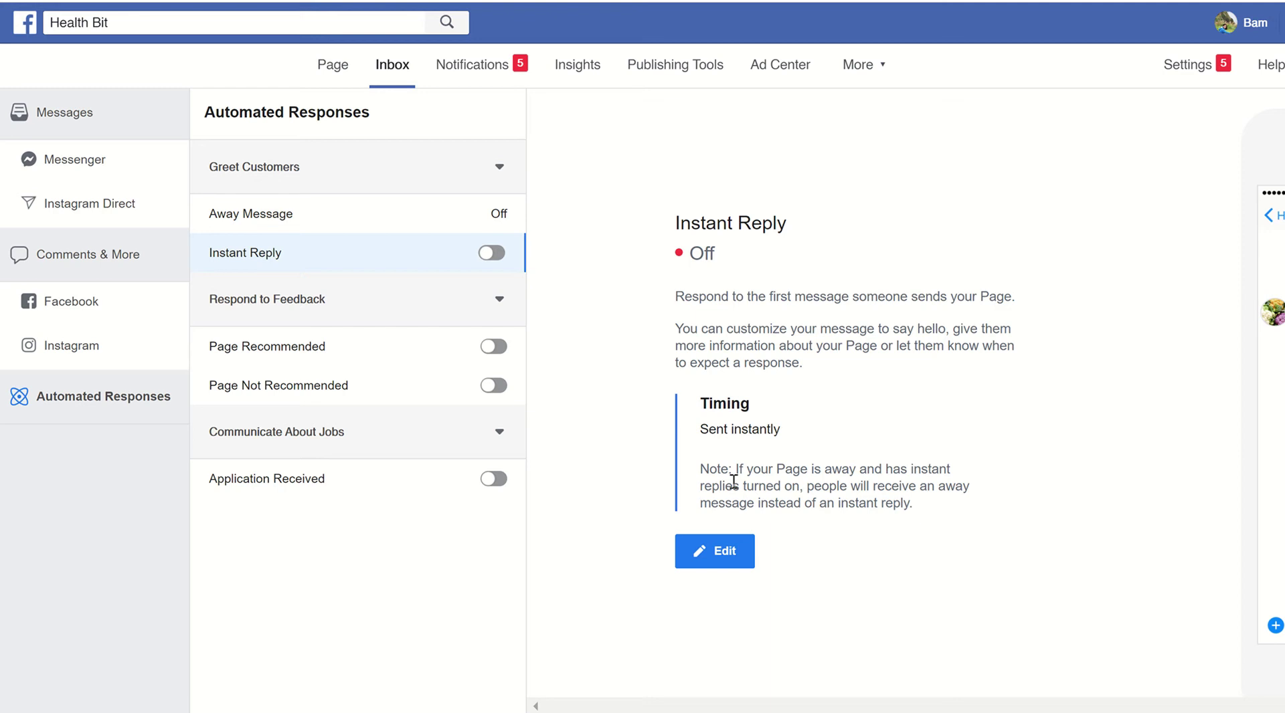
left_click(284, 217)
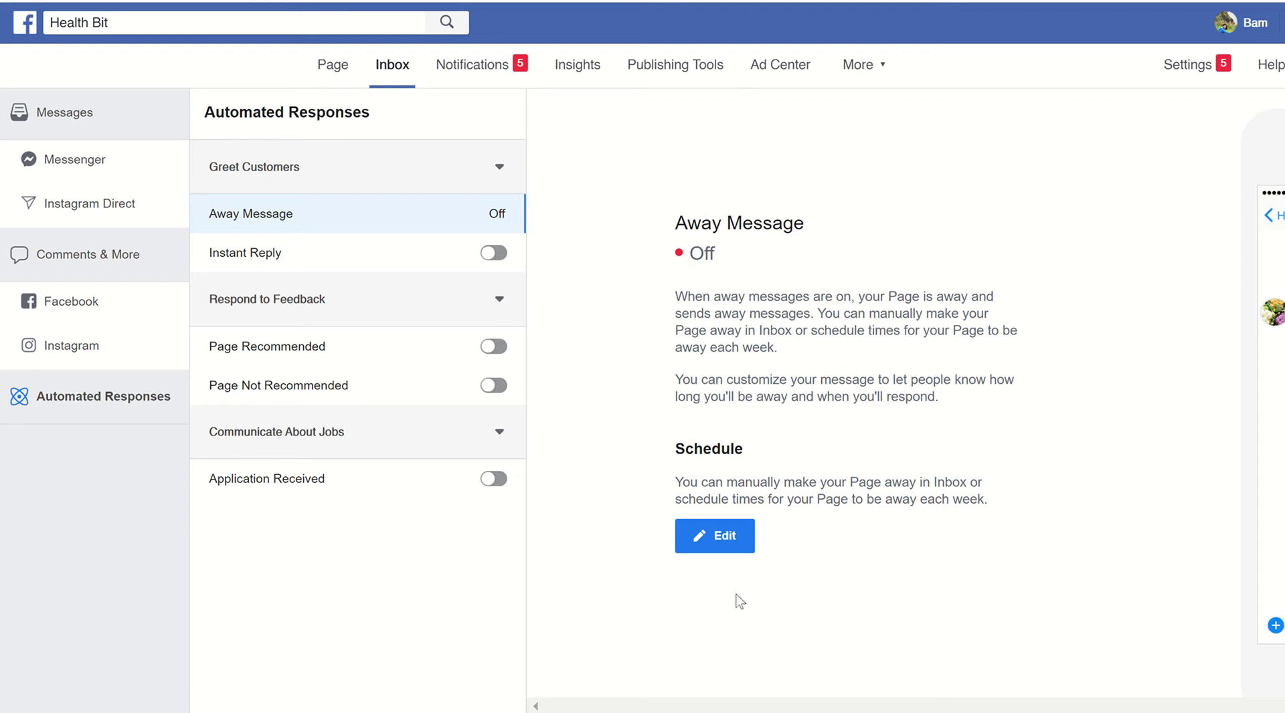
left_click(726, 543)
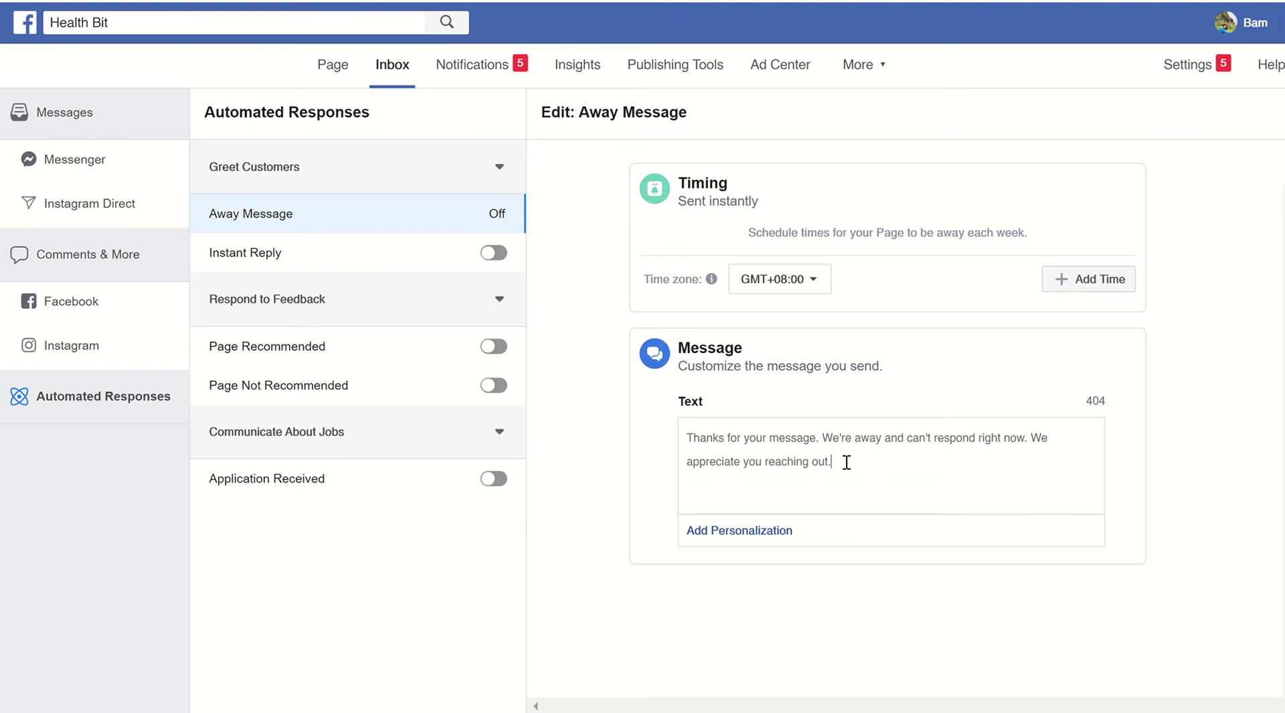
Try adding the recipient's first name at the end of the away message text
left_click(743, 532)
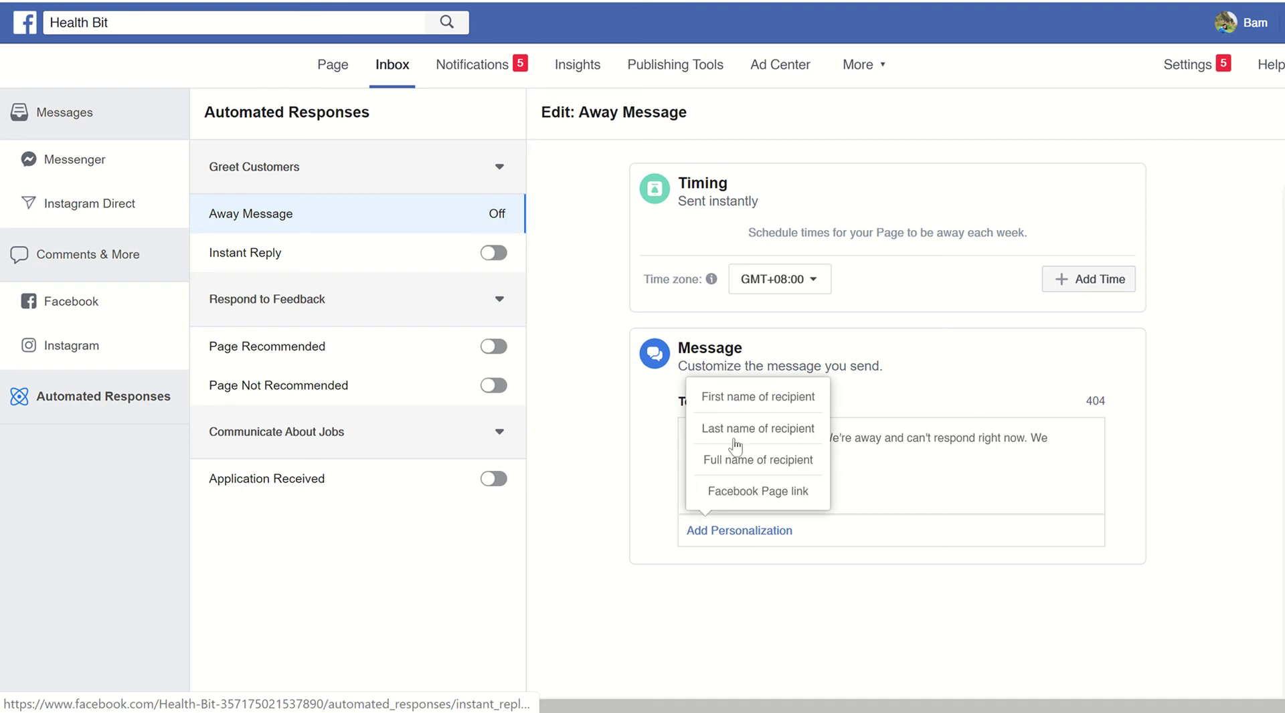
left_click(736, 400)
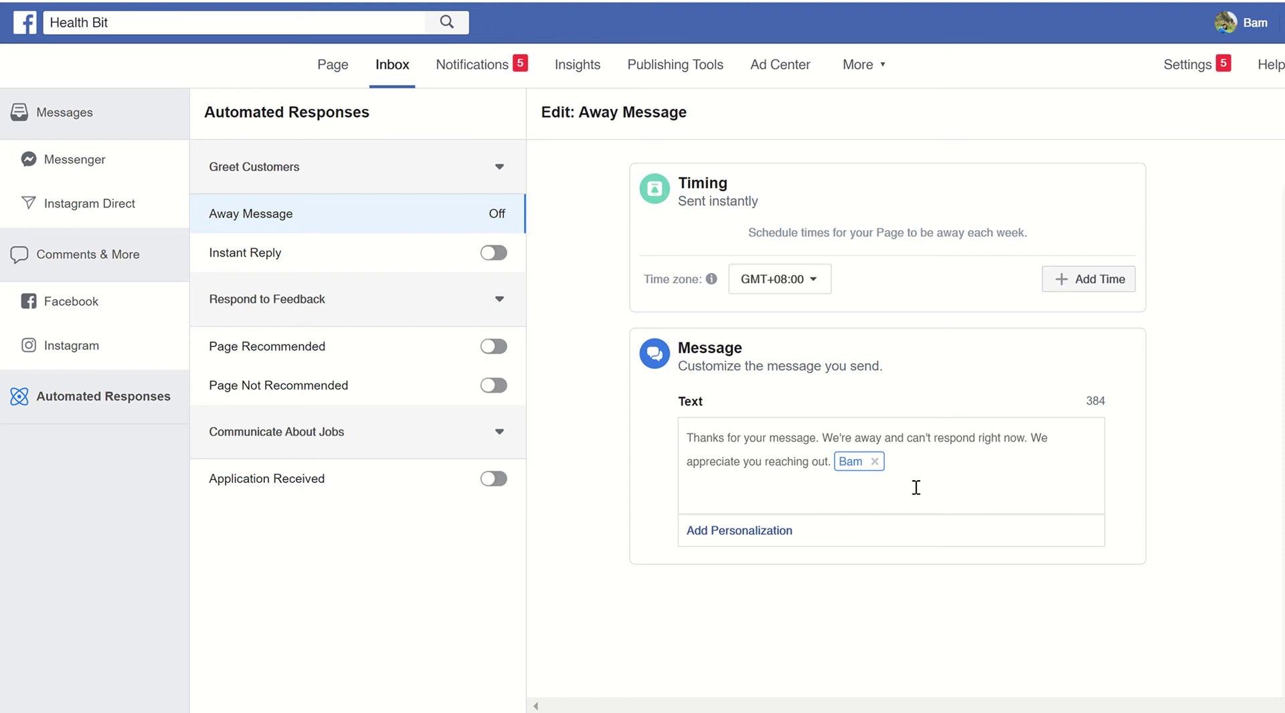
left_click(874, 462)
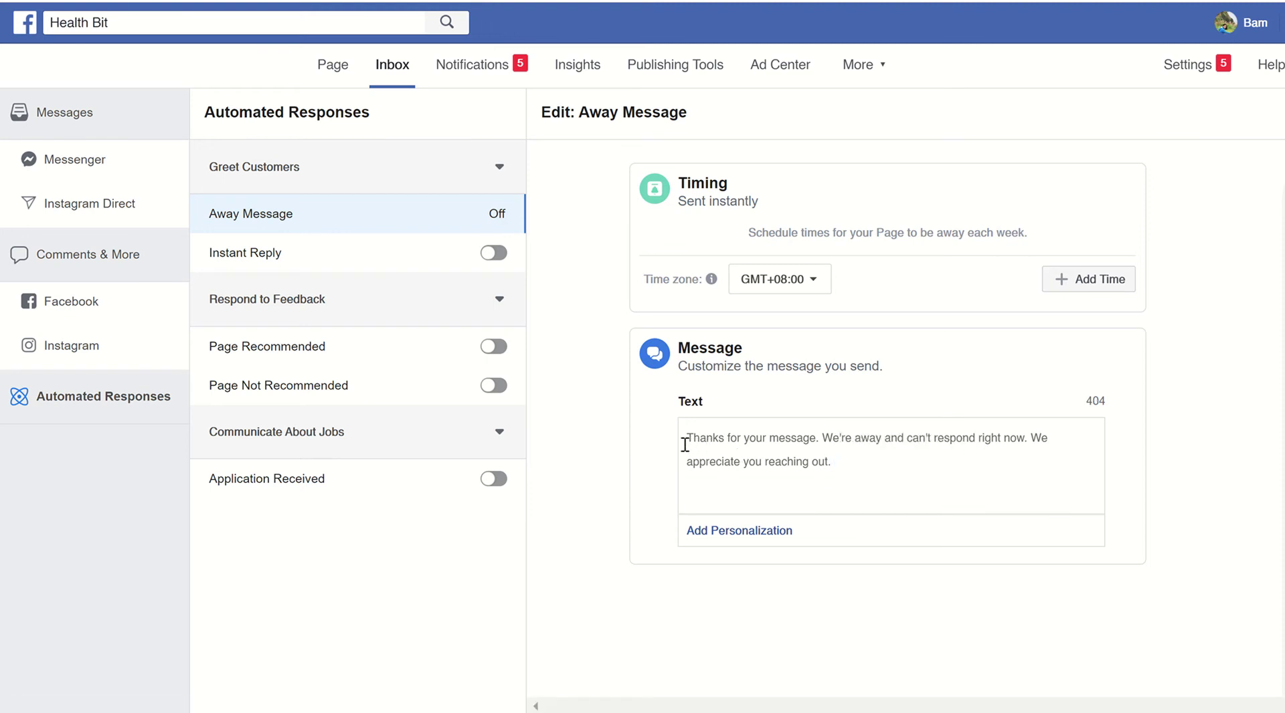
Insert the recipient's first name as personalization at the beginning of the away message
left_click(724, 536)
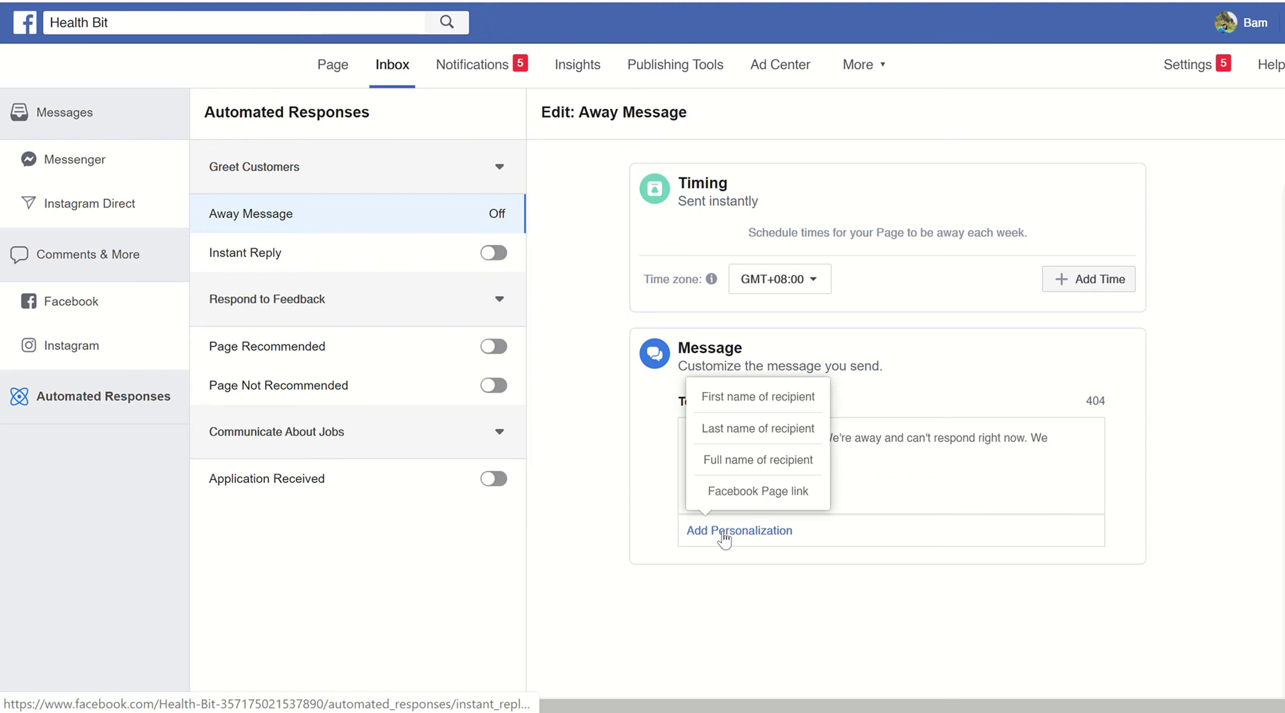
left_click(731, 398)
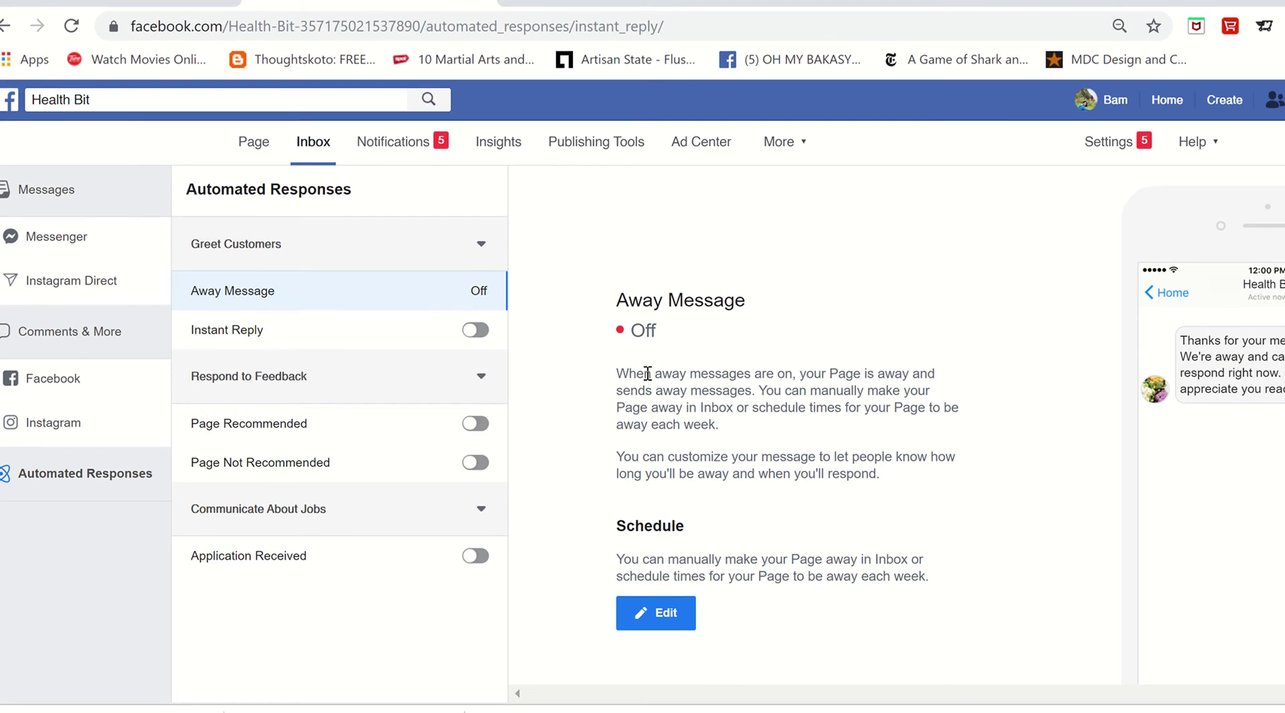
left_click(659, 617)
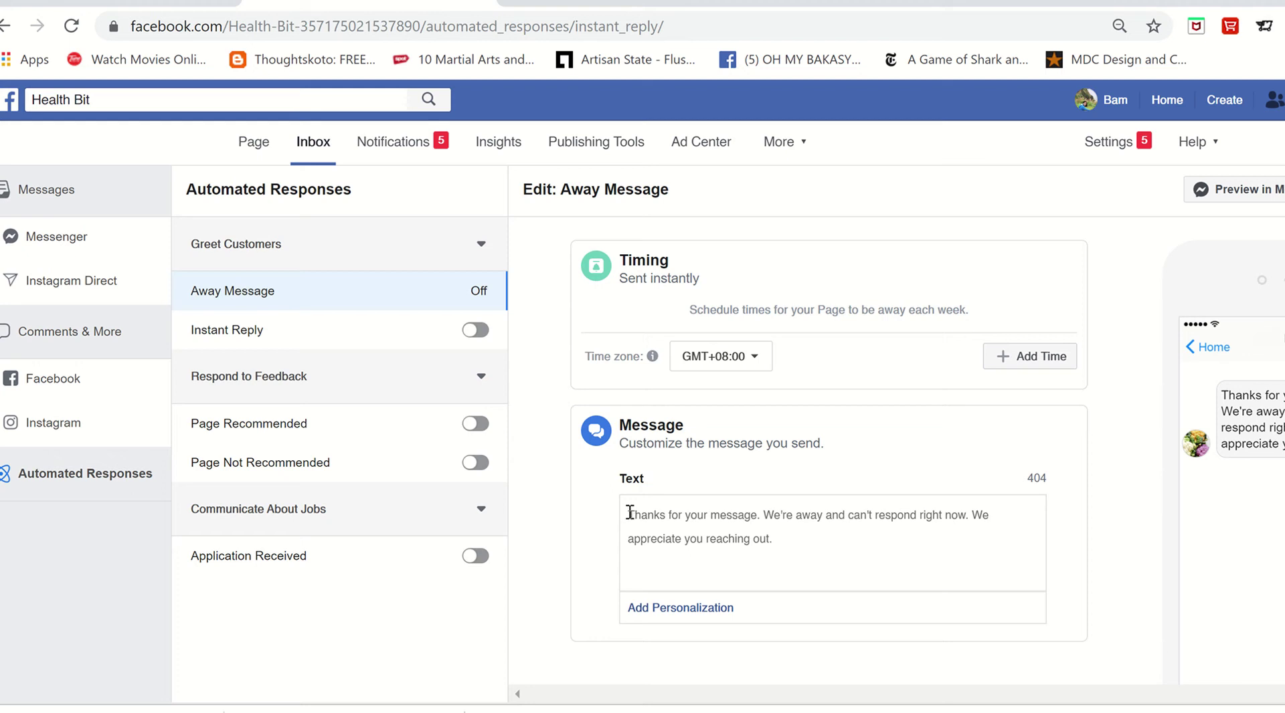
left_click(674, 610)
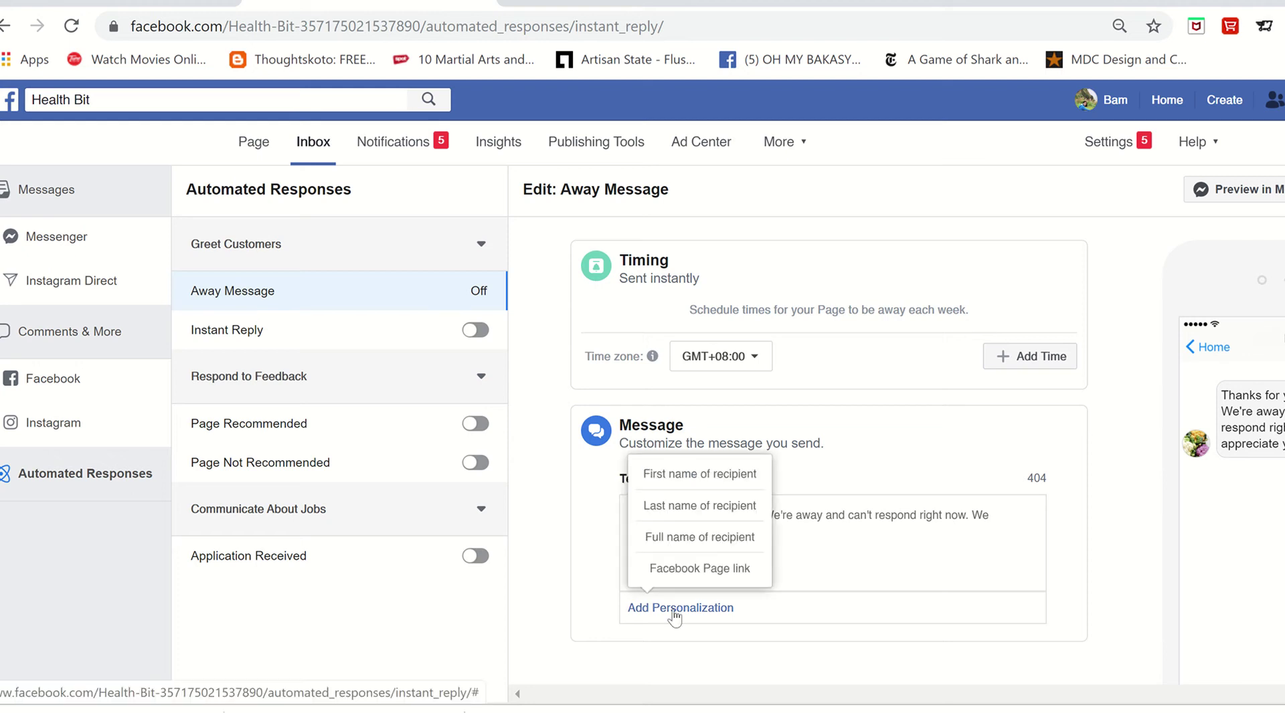
left_click(684, 473)
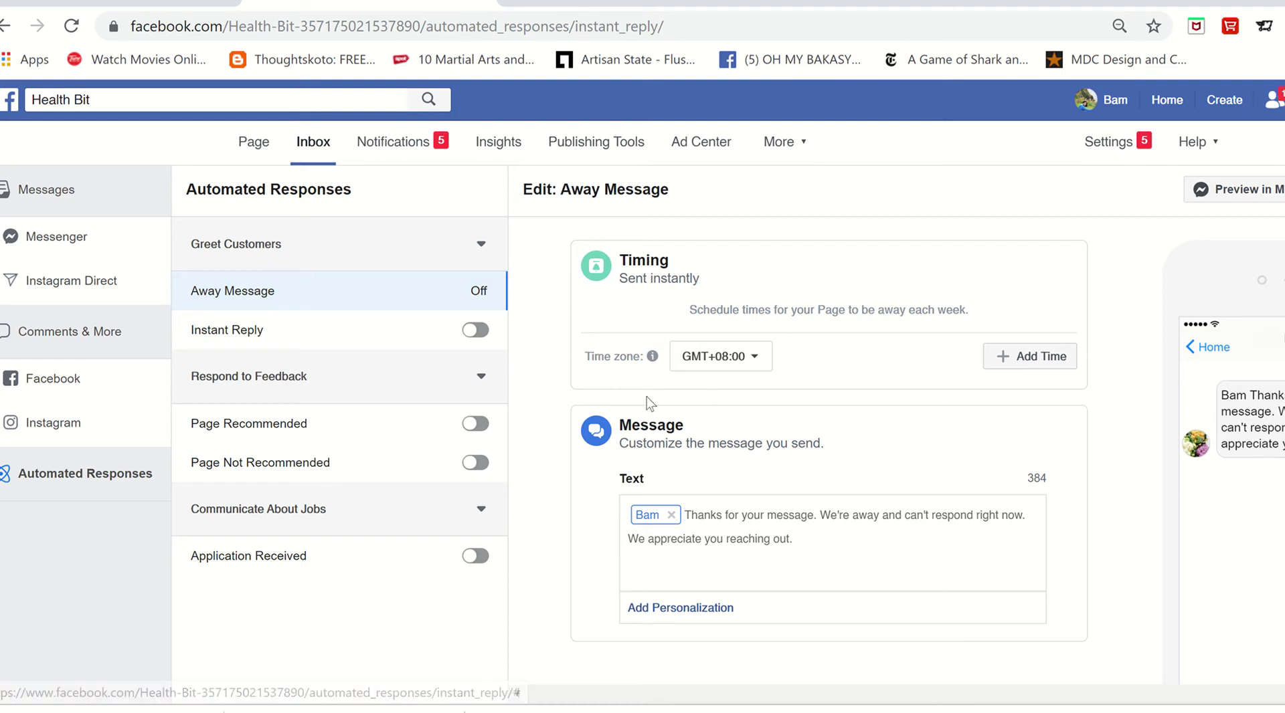
Look over the response categories, reopen the Away Message editor and view its time zone options
left_click(299, 252)
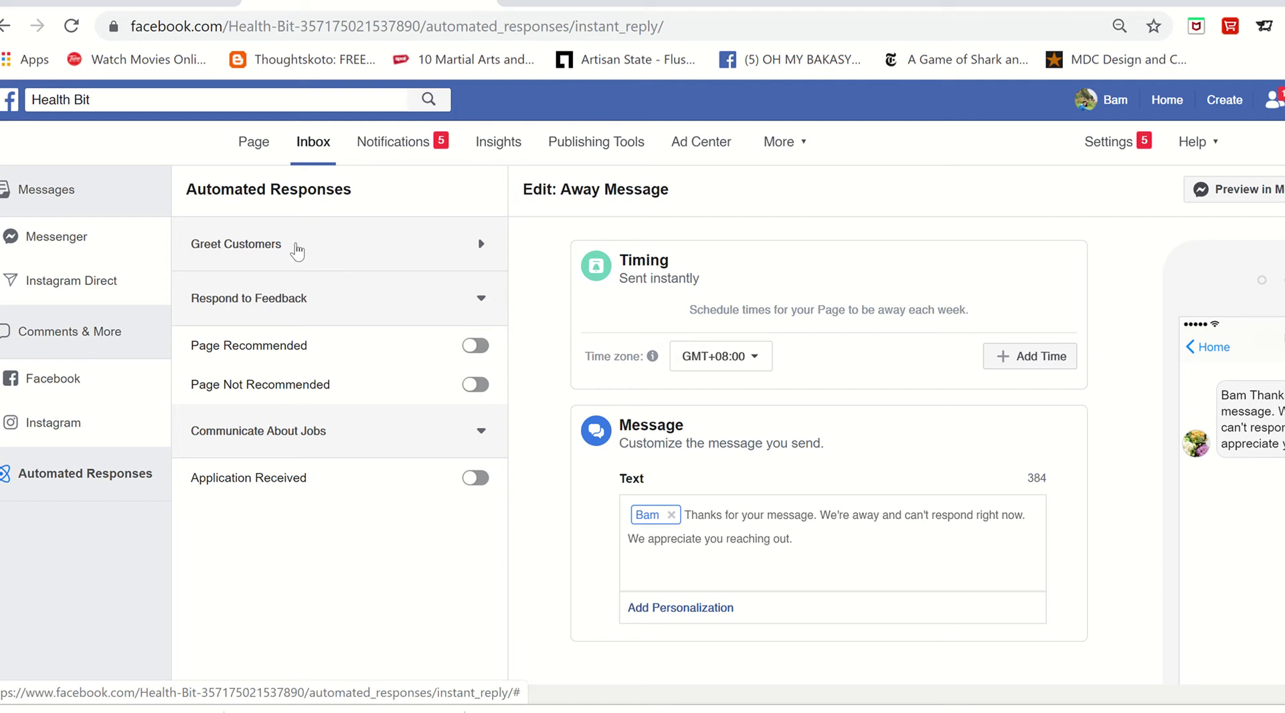
left_click(297, 308)
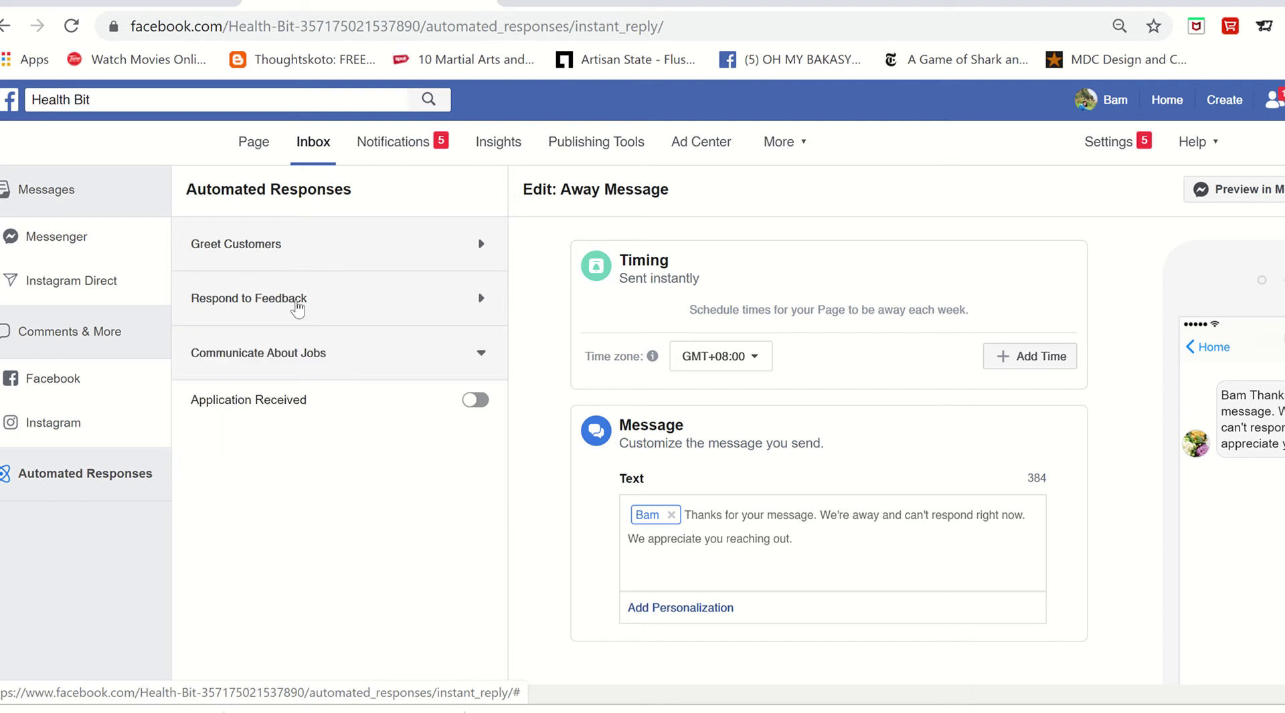
left_click(307, 254)
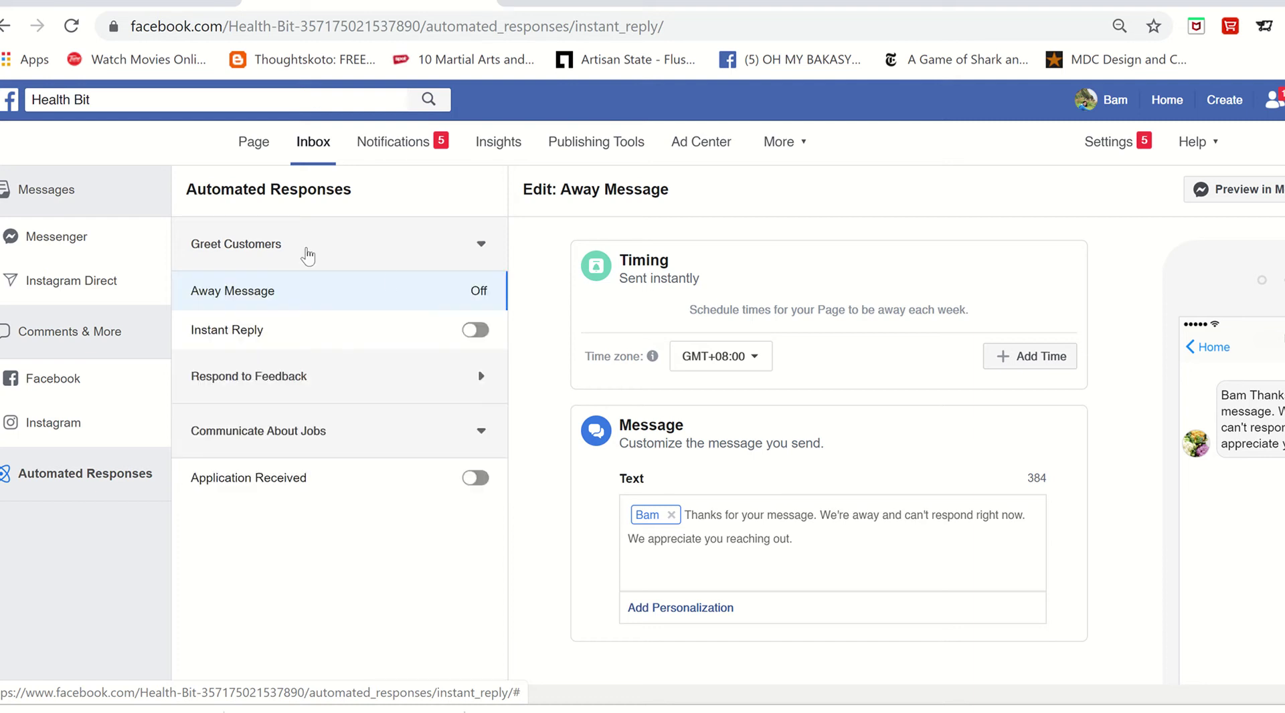
left_click(387, 289)
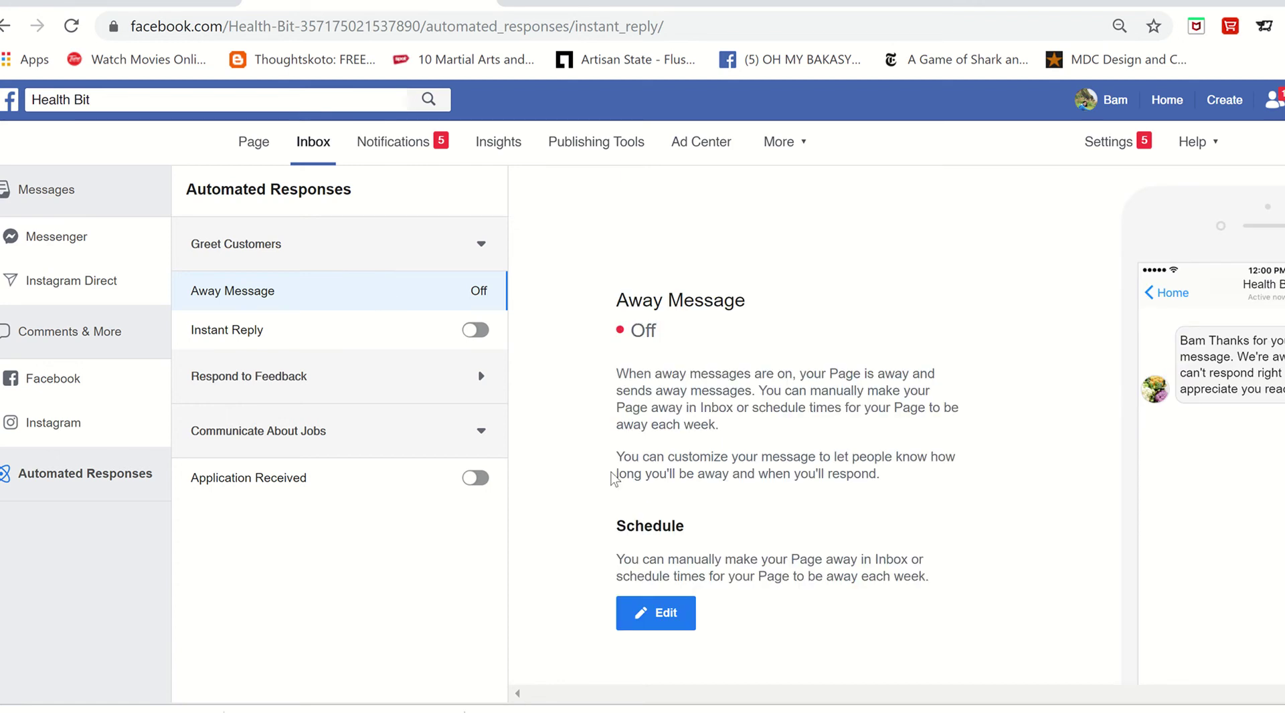
left_click(654, 614)
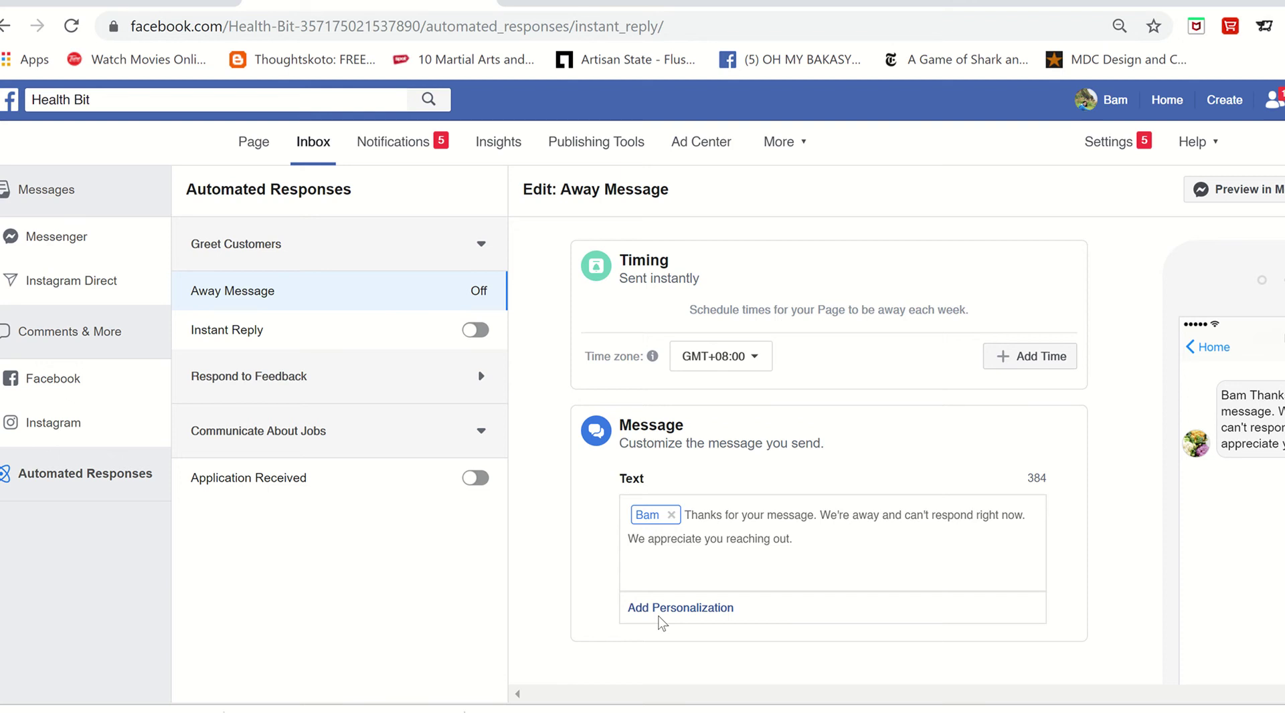
left_click(756, 360)
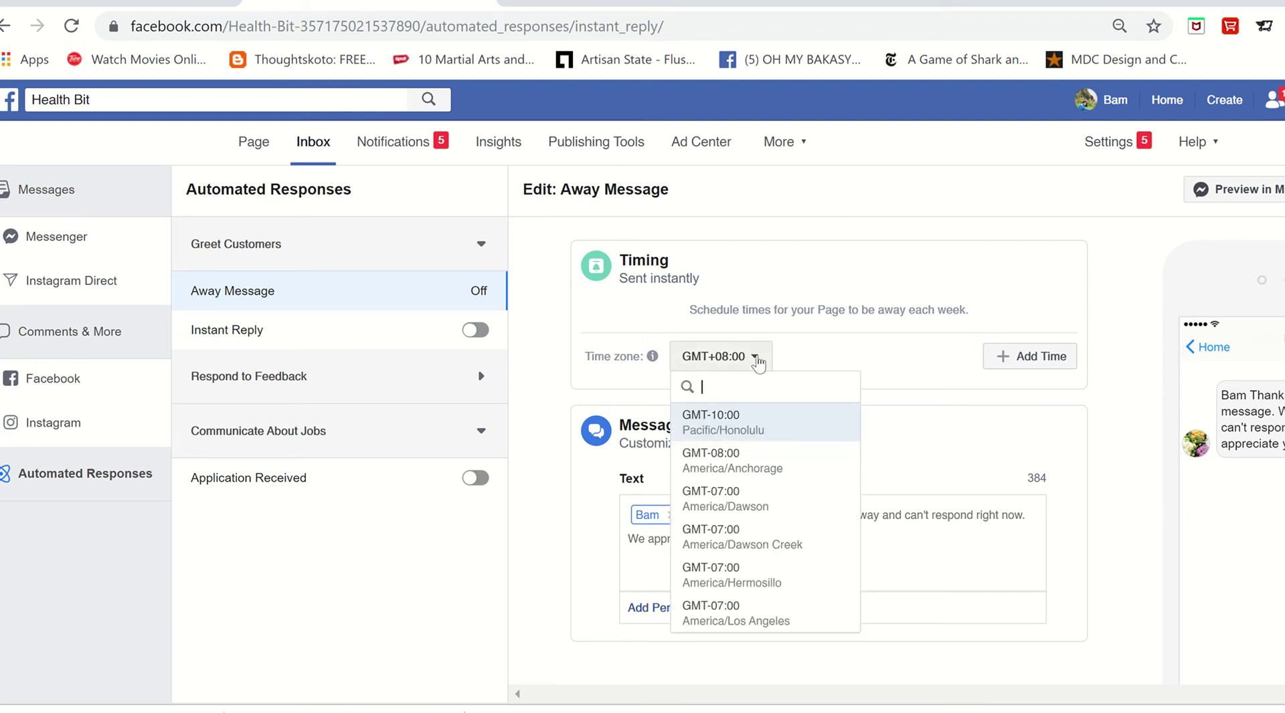
left_click(757, 360)
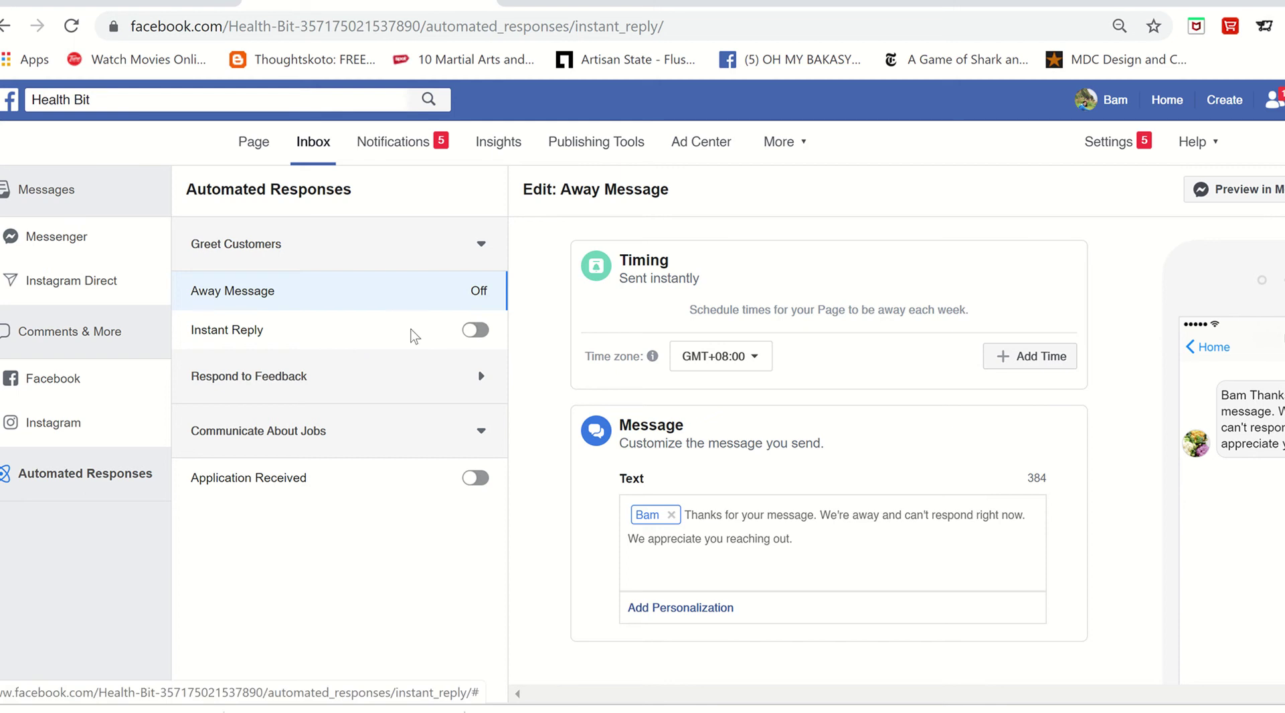
Turn on Instant Reply, insert the recipient's first name at the start of its message, and save it
left_click(342, 338)
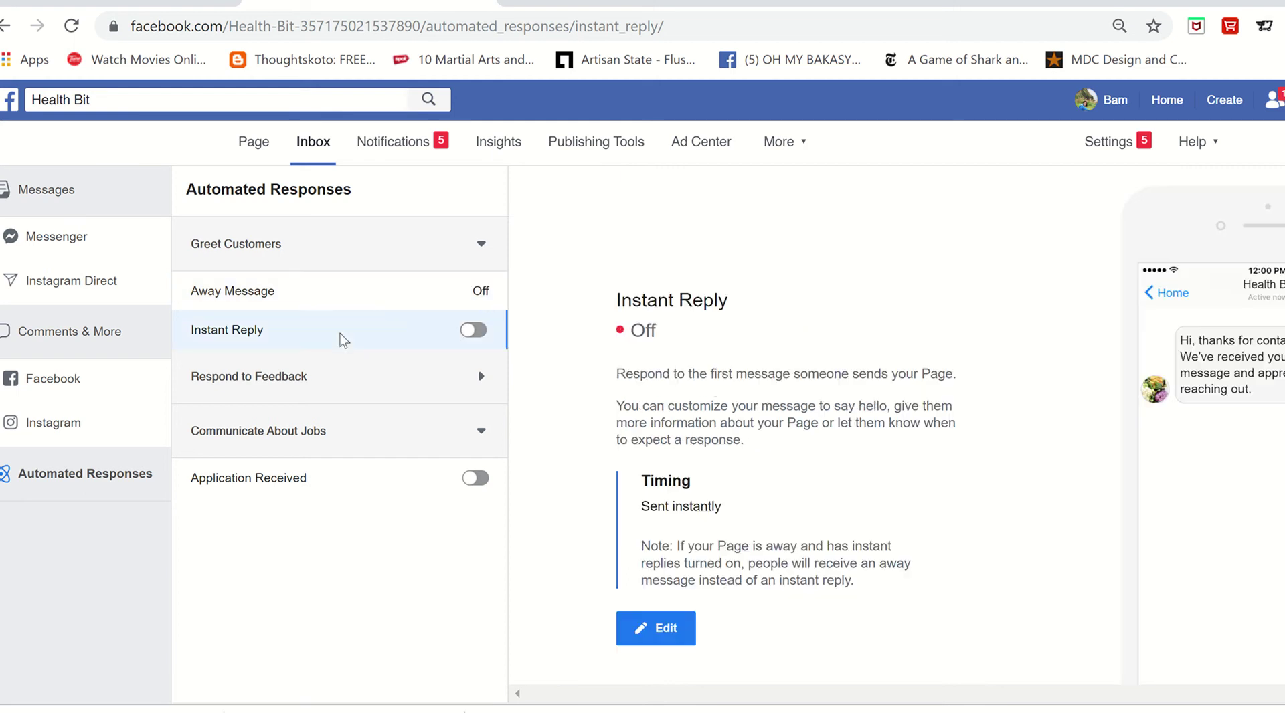
left_click(472, 332)
left_click(662, 630)
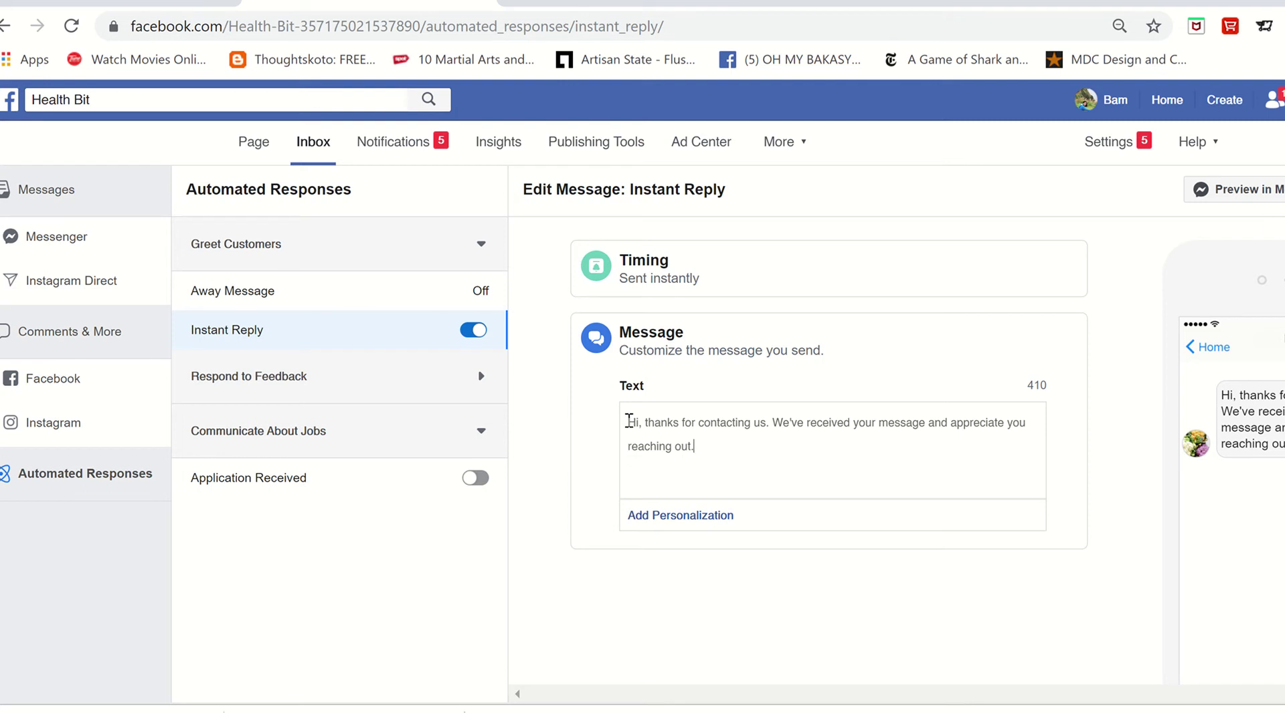
left_click(670, 516)
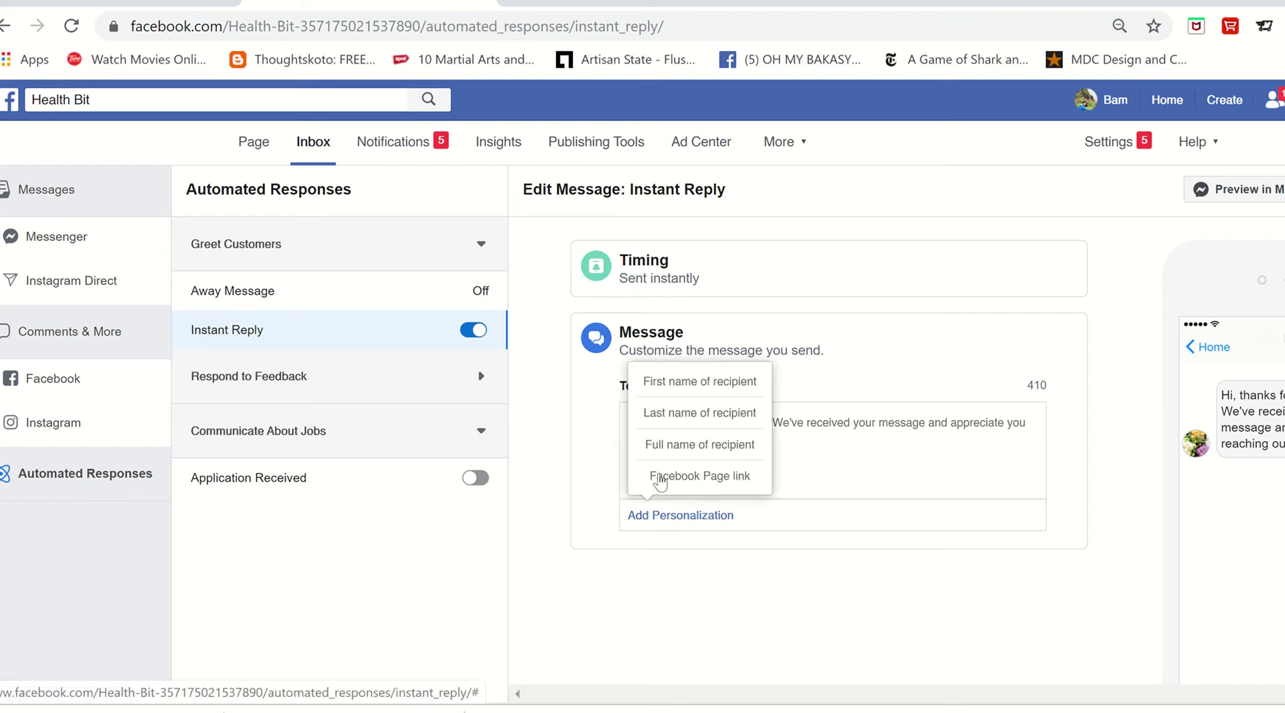
left_click(666, 381)
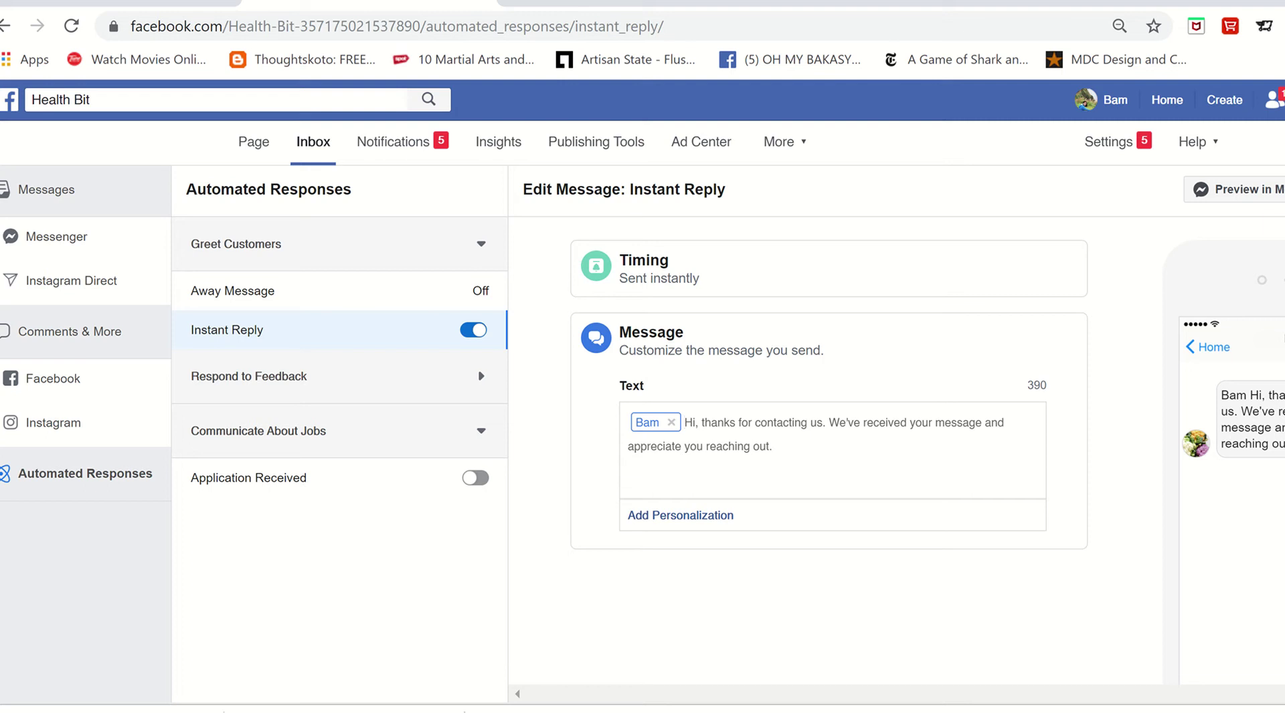
left_click(1284, 189)
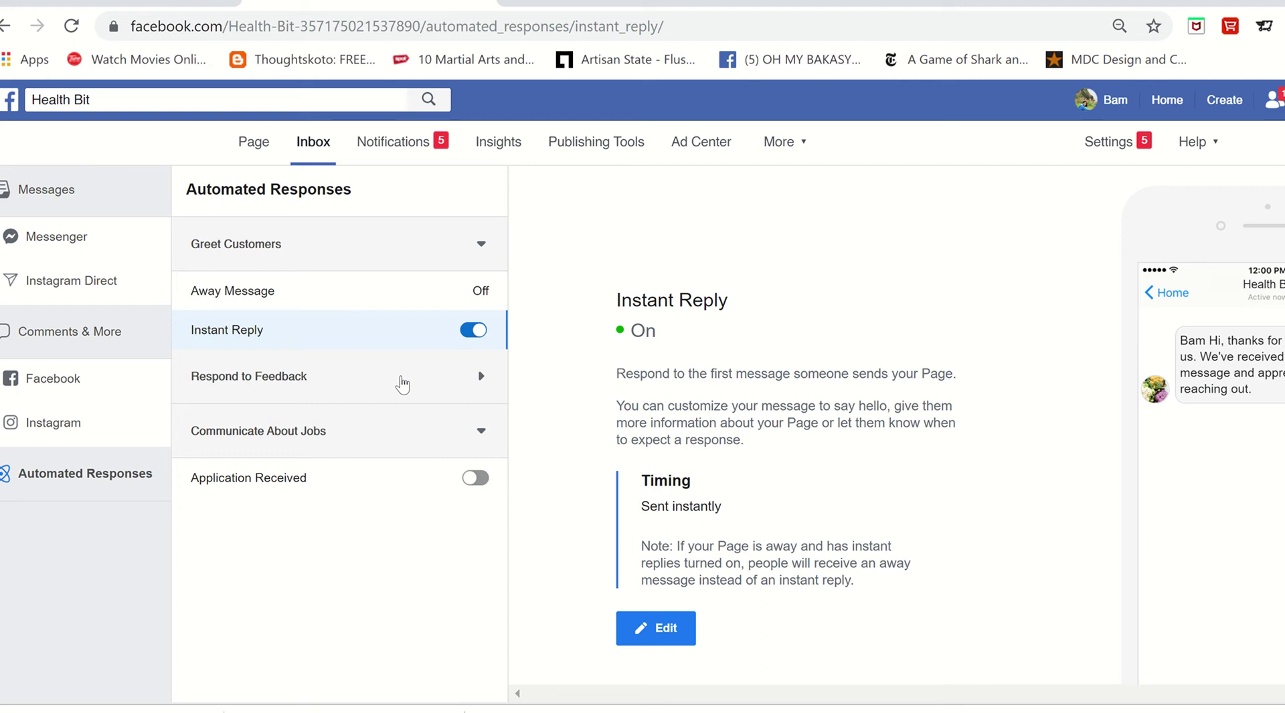
Examine the Page Recommended response under Respond to Feedback, including its timing, message text, image attachment and button options
left_click(329, 390)
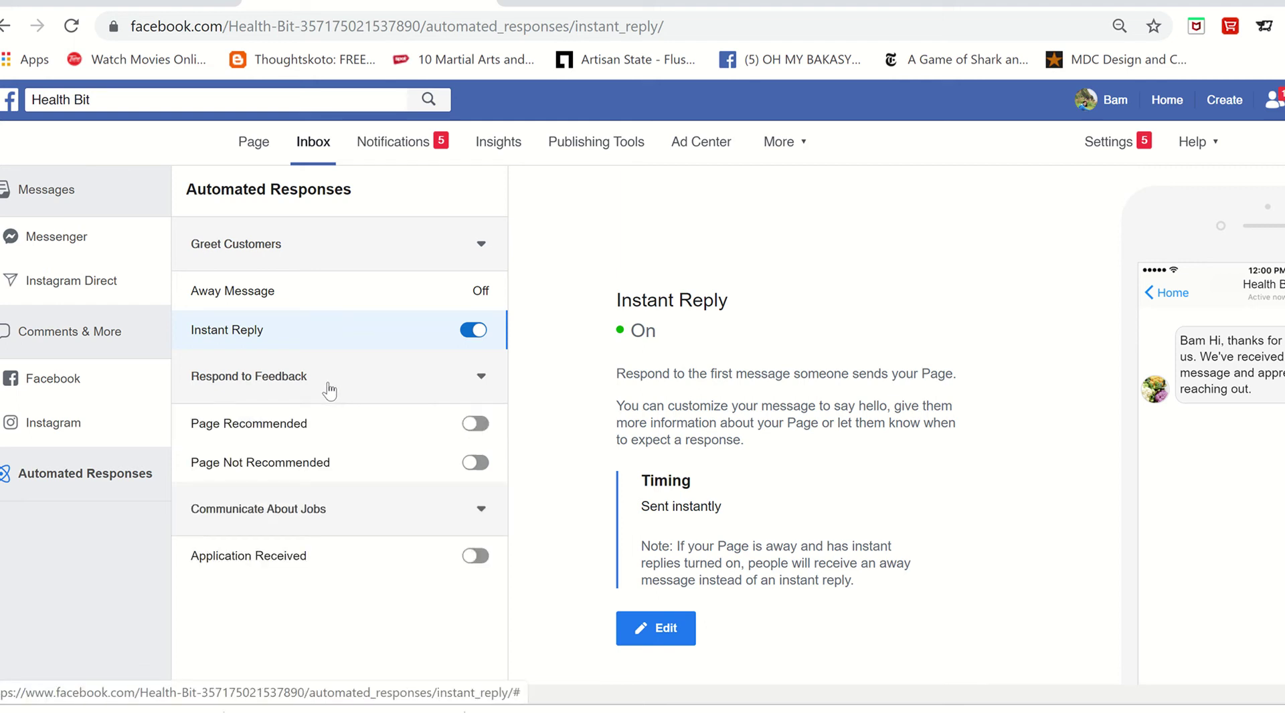
left_click(325, 428)
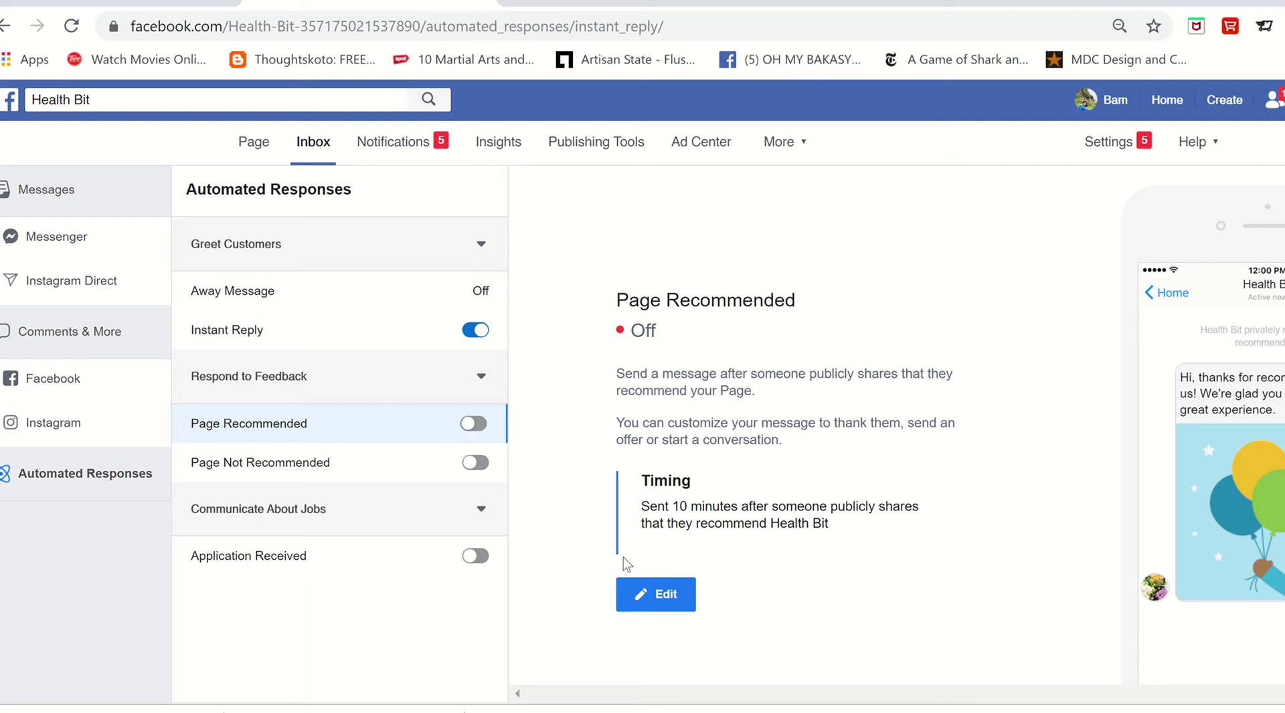
left_click(664, 596)
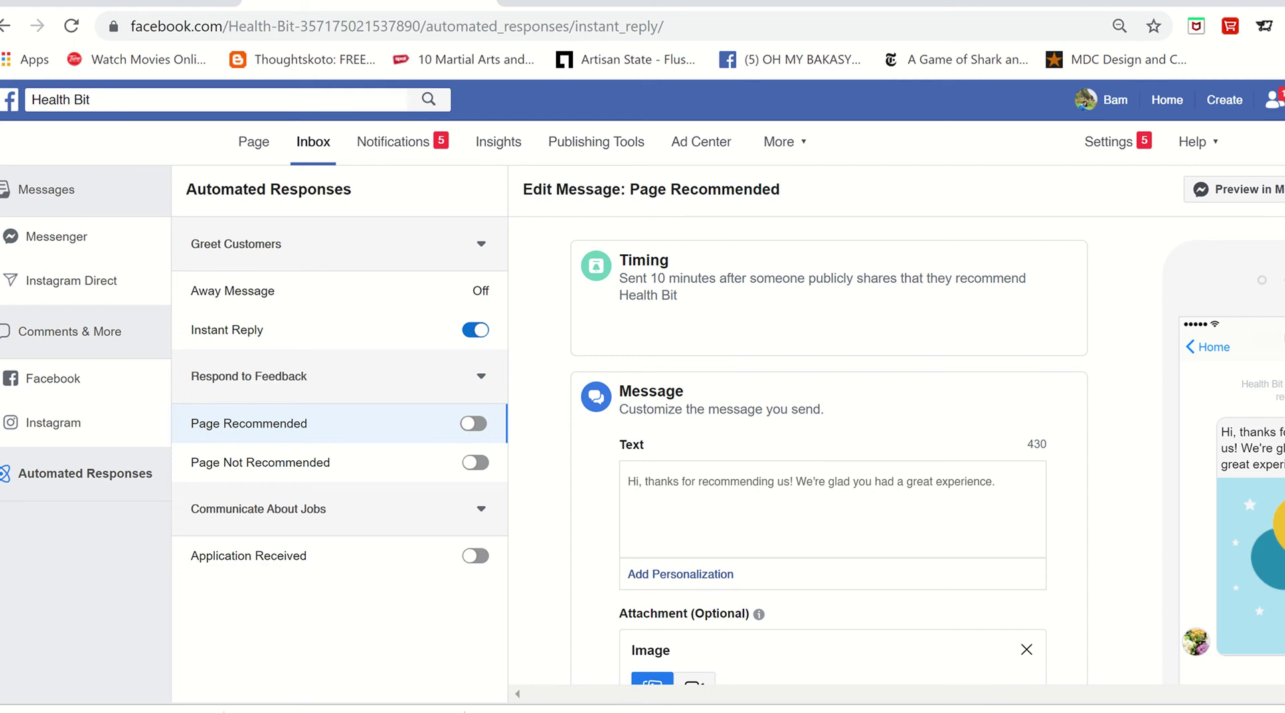
scroll(828, 469, "down", 1)
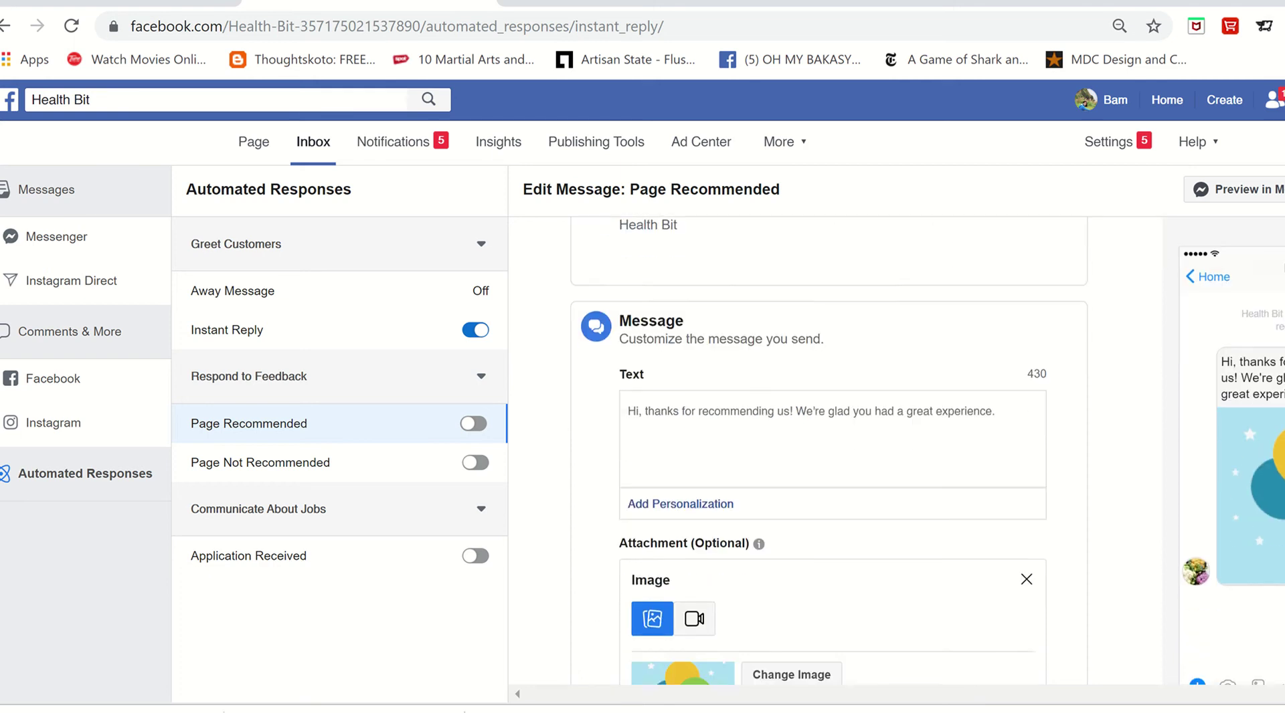
scroll(828, 452, "up", 1)
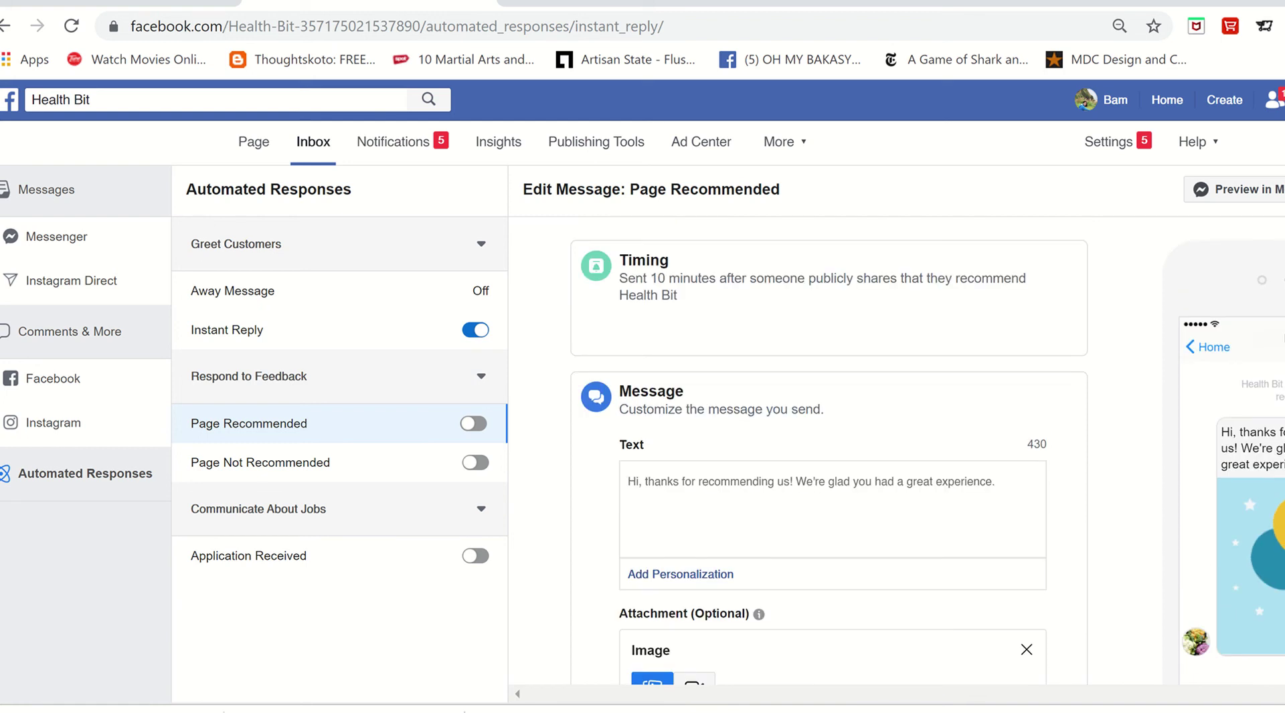
scroll(903, 428, "down", 3)
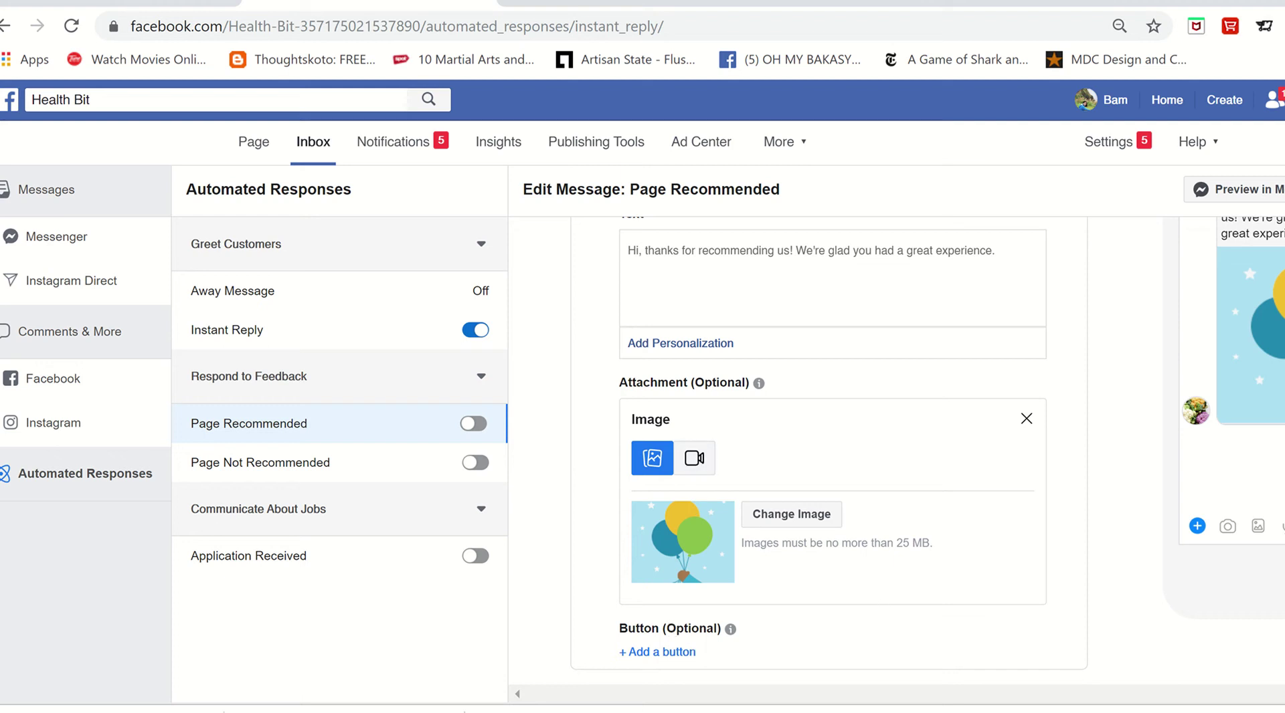
scroll(828, 450, "up", 3)
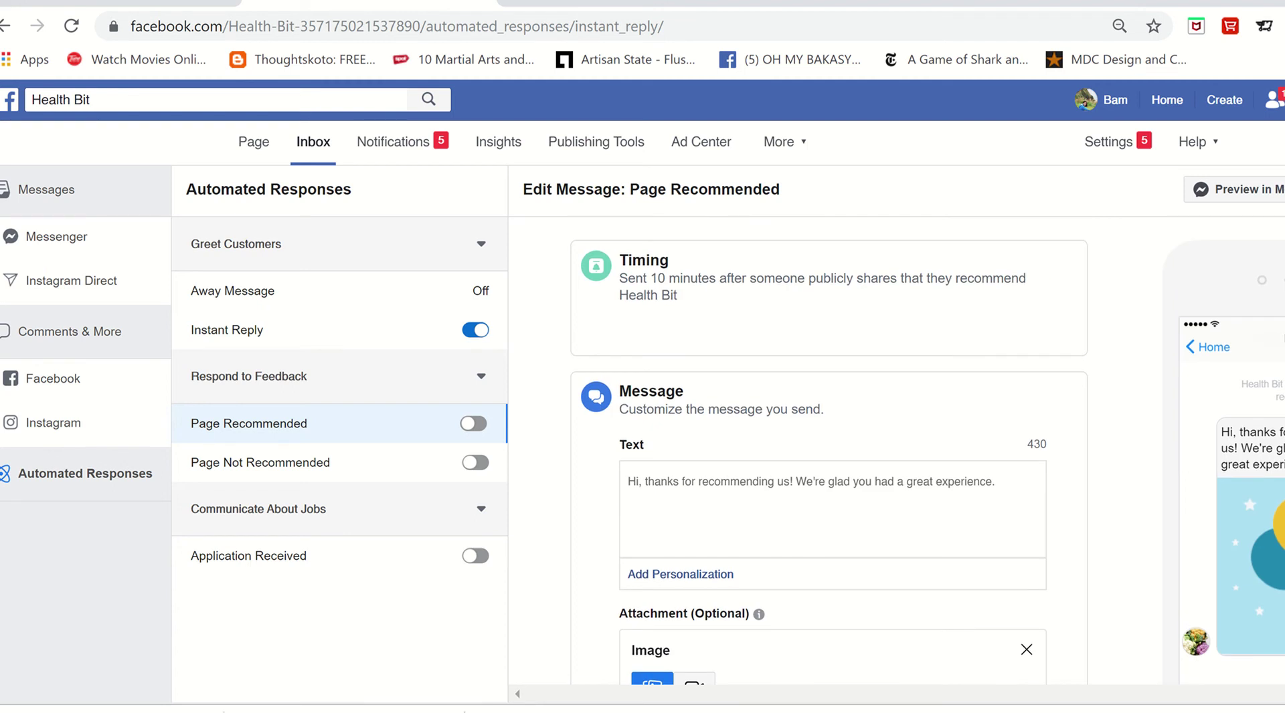
scroll(829, 450, "down", 2)
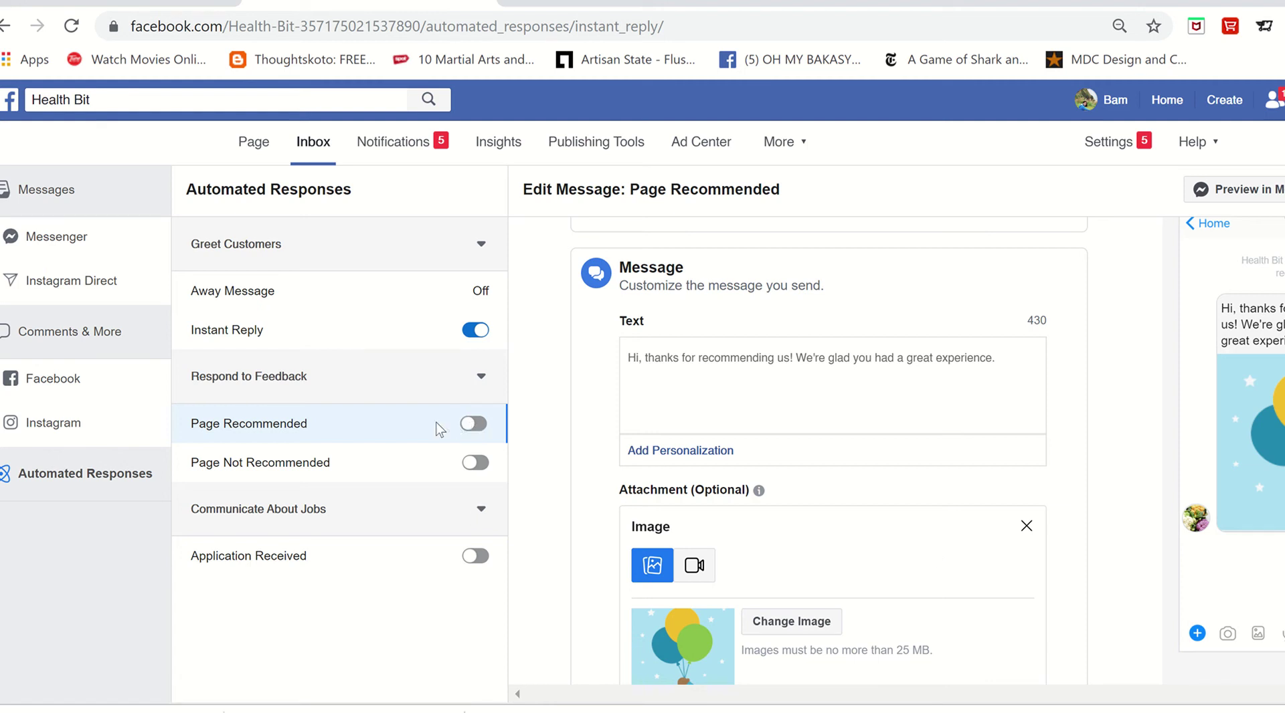
Examine the Page Not Recommended response under Respond to Feedback, including its timing, message text, personalization, image attachment and button options
left_click(368, 473)
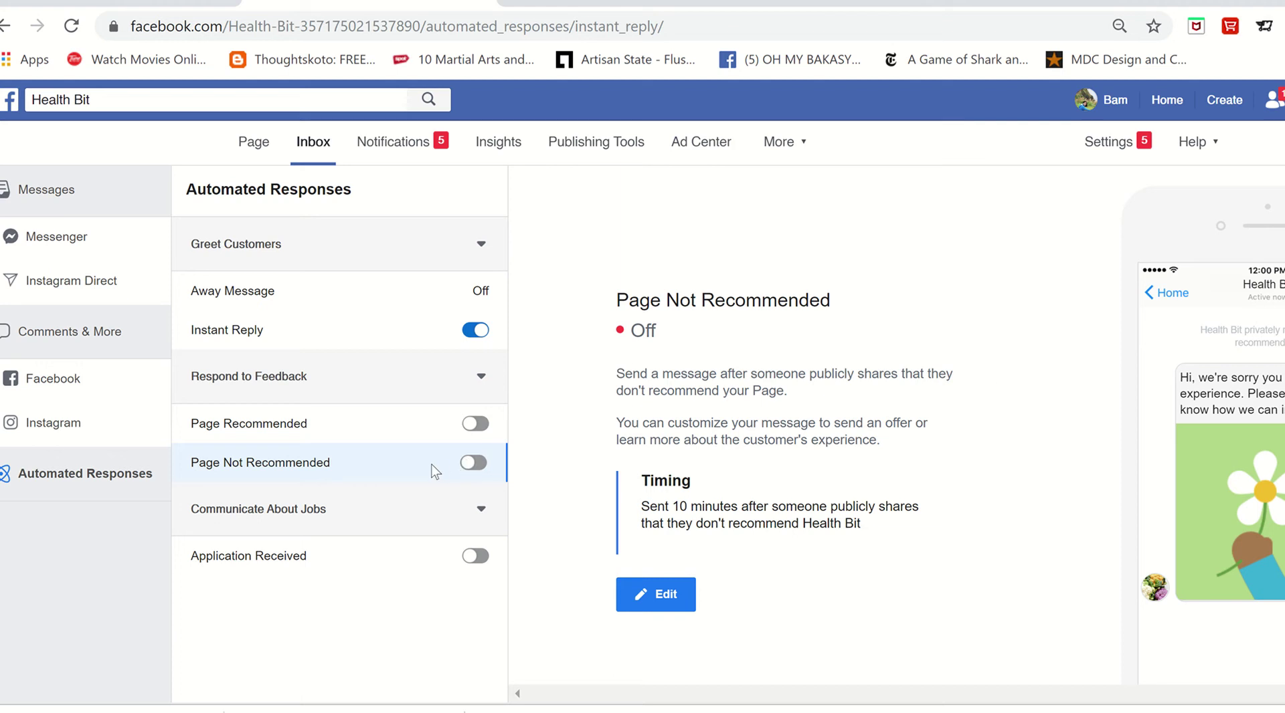
left_click(473, 464)
left_click(473, 464)
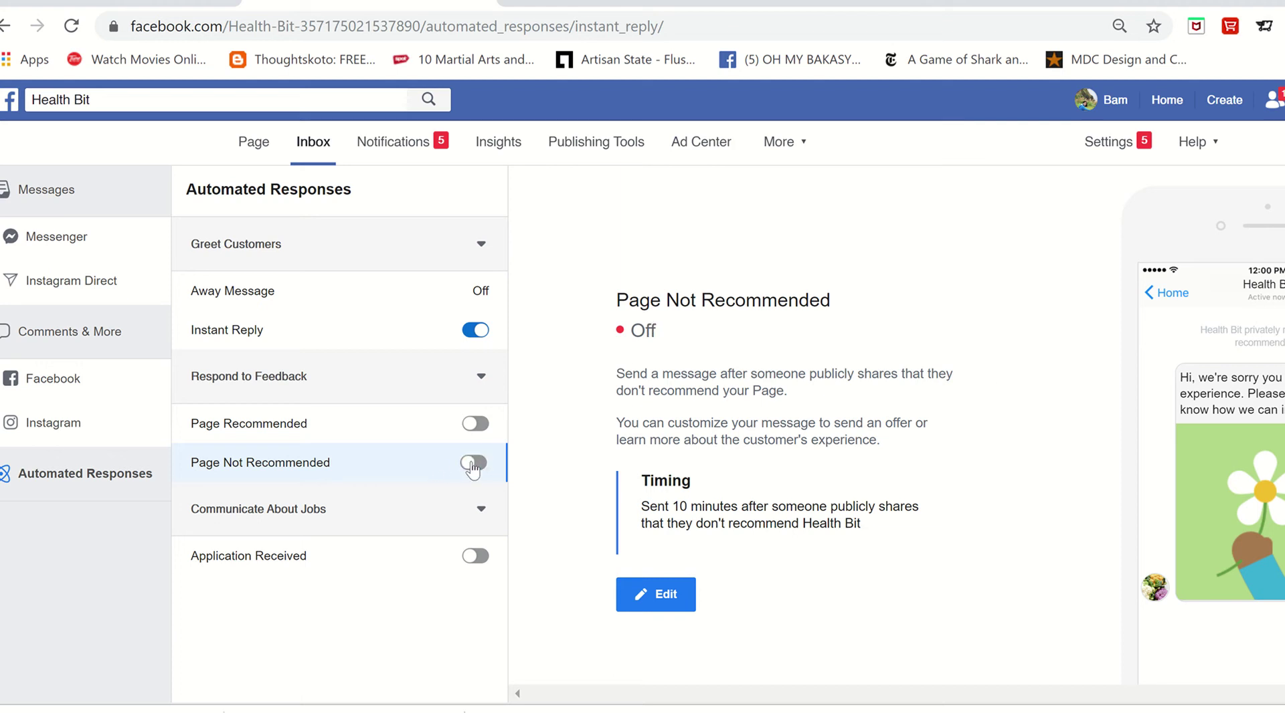
left_click(657, 598)
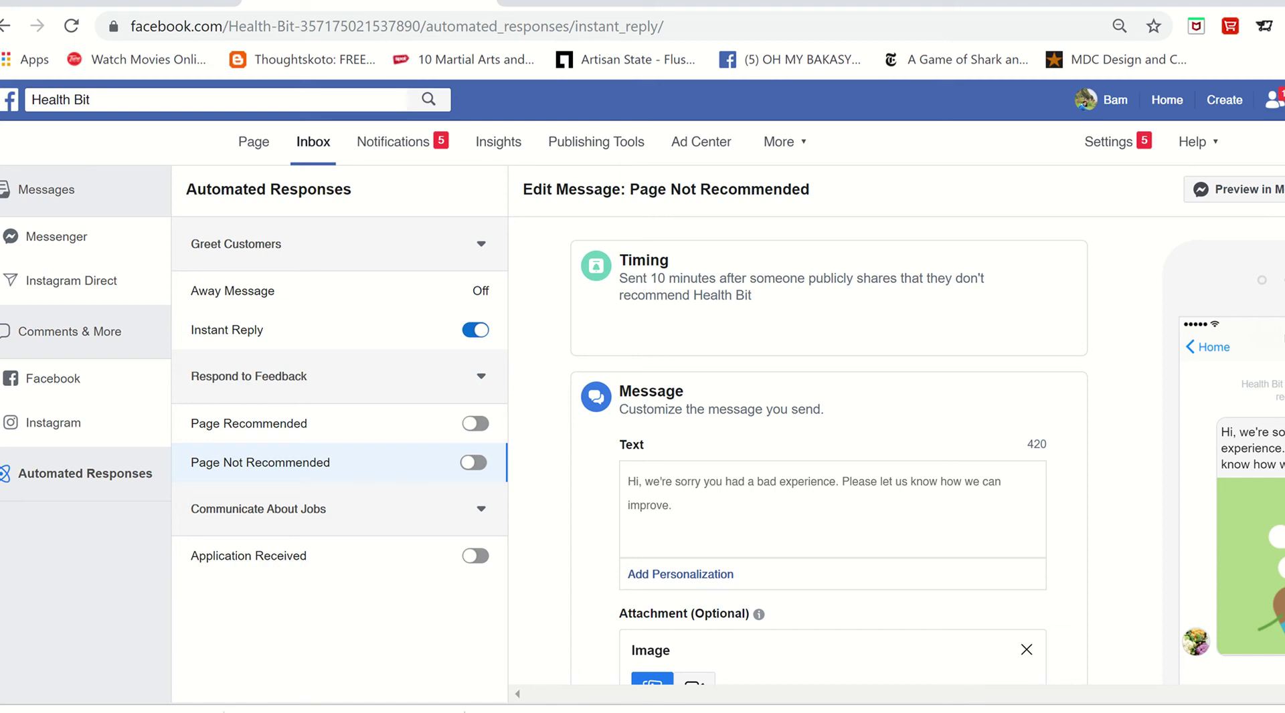
scroll(927, 450, "down", 2)
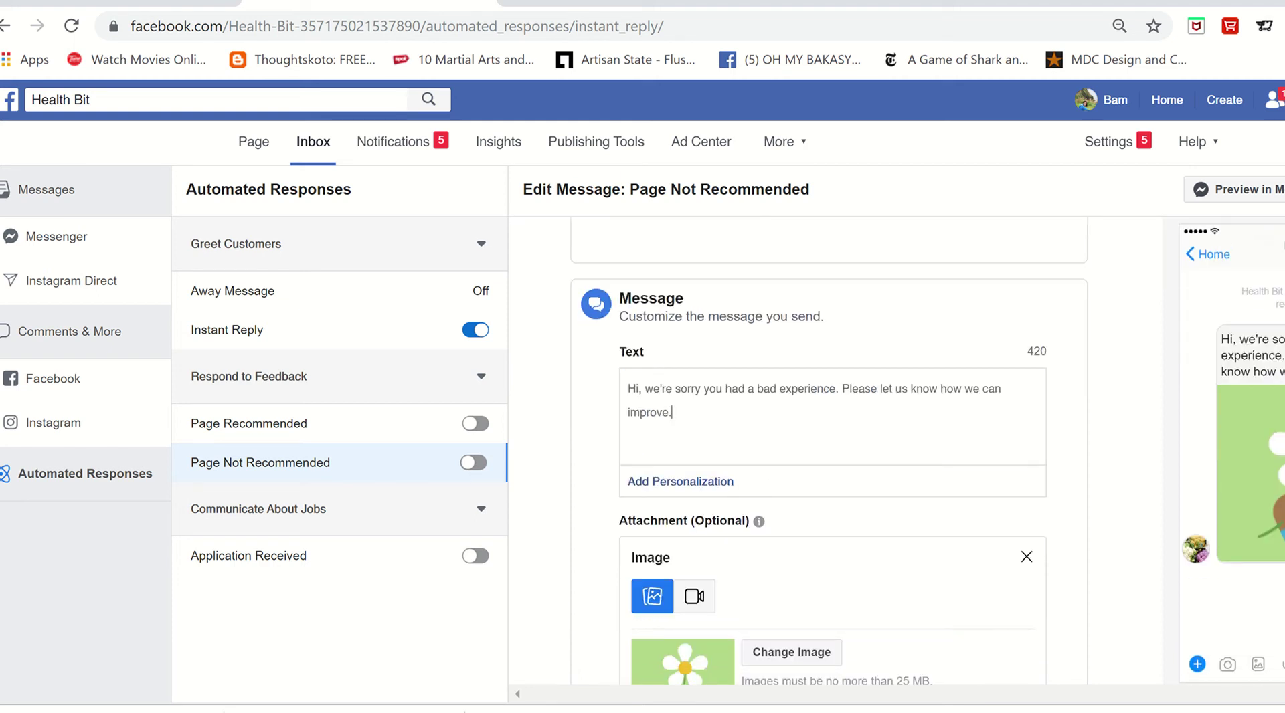
scroll(1064, 404, "down", 2)
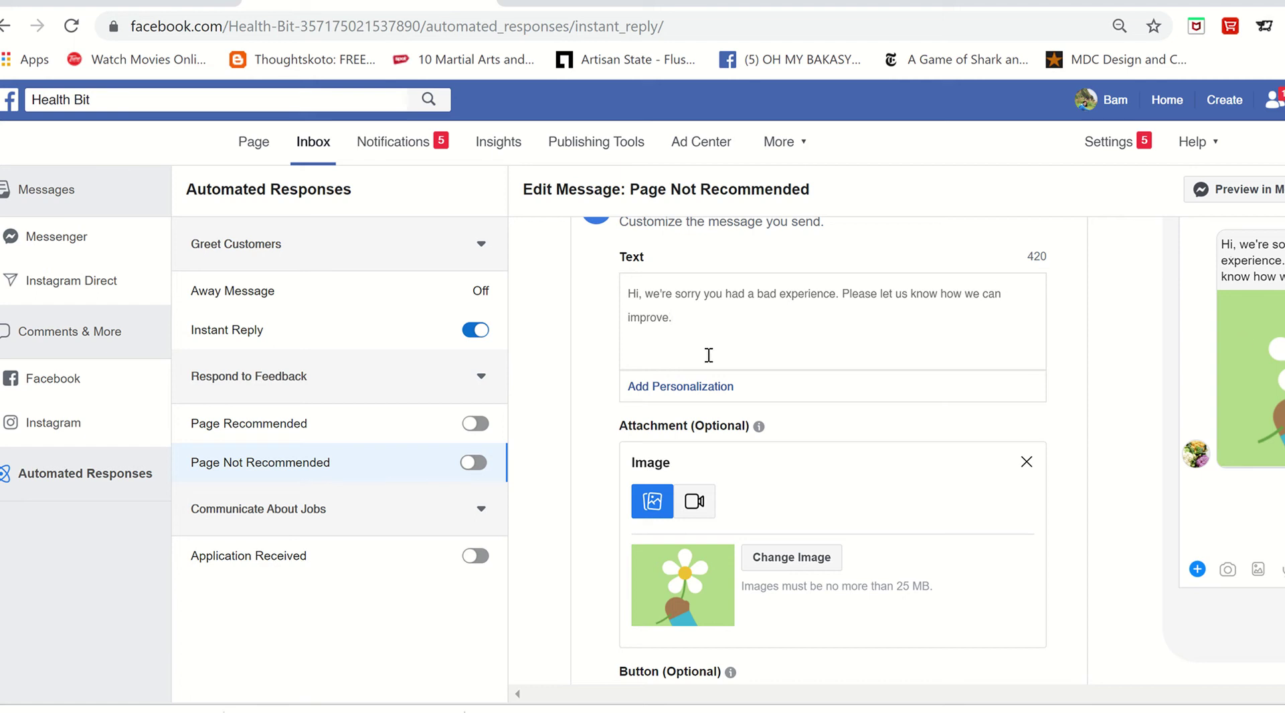
left_click(671, 317)
left_click(468, 463)
left_click(474, 424)
scroll(933, 449, "down", 1)
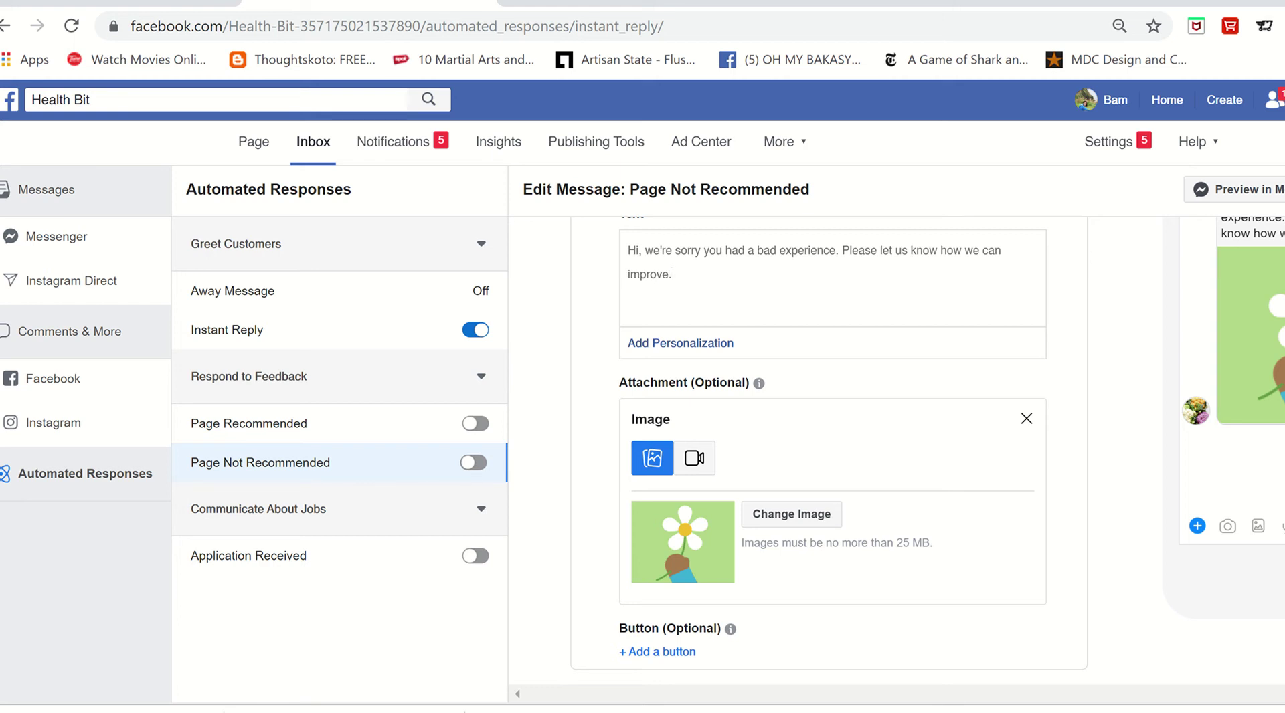
scroll(832, 450, "up", 1)
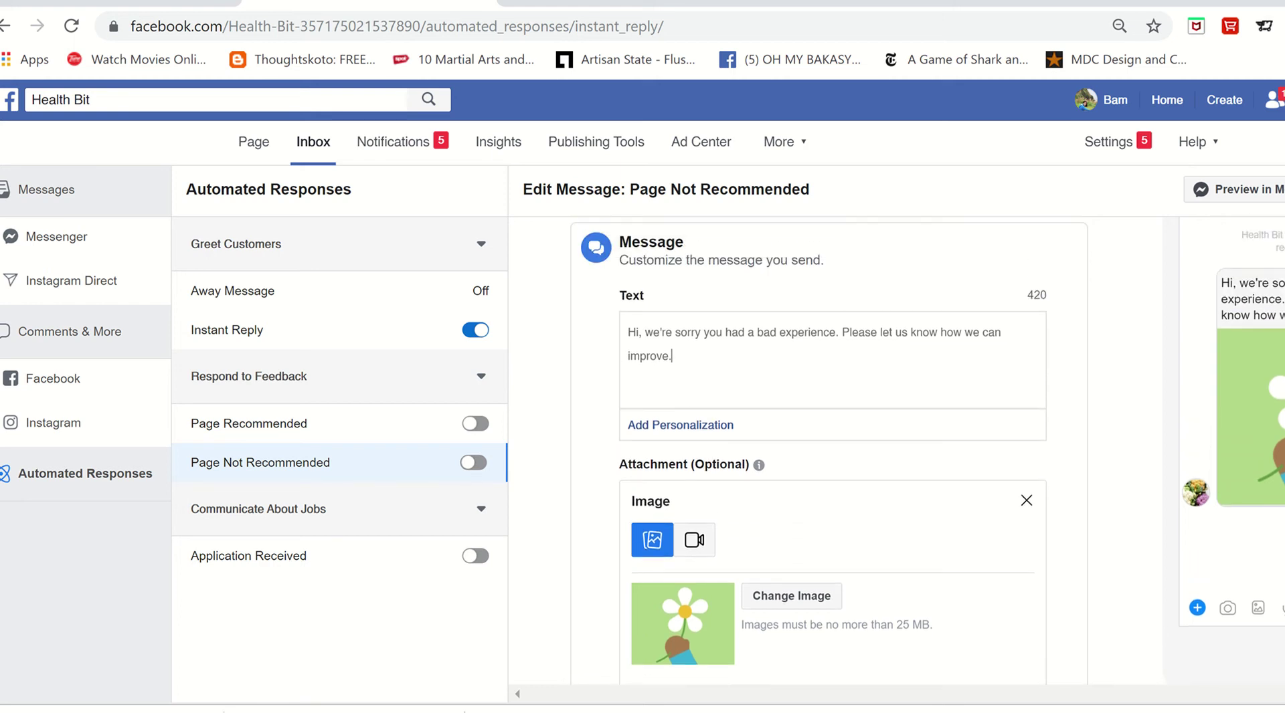
scroll(832, 450, "up", 1)
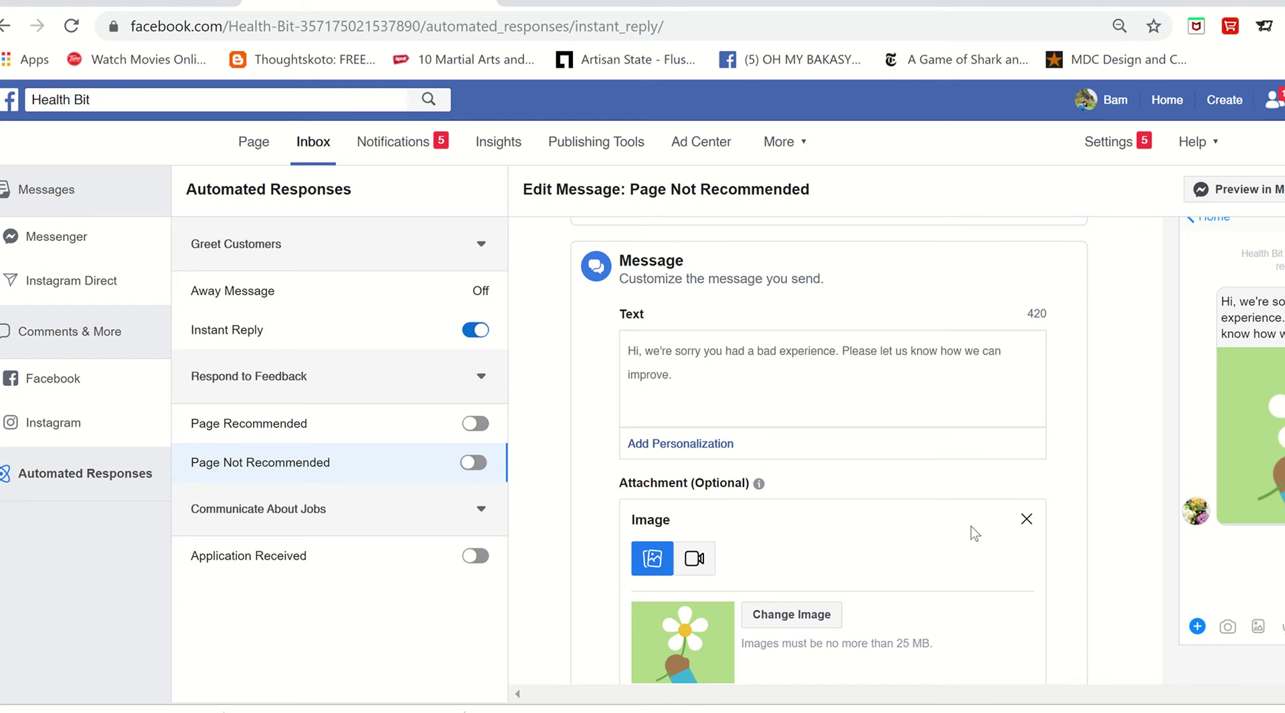
left_click(840, 415)
scroll(833, 450, "up", 2)
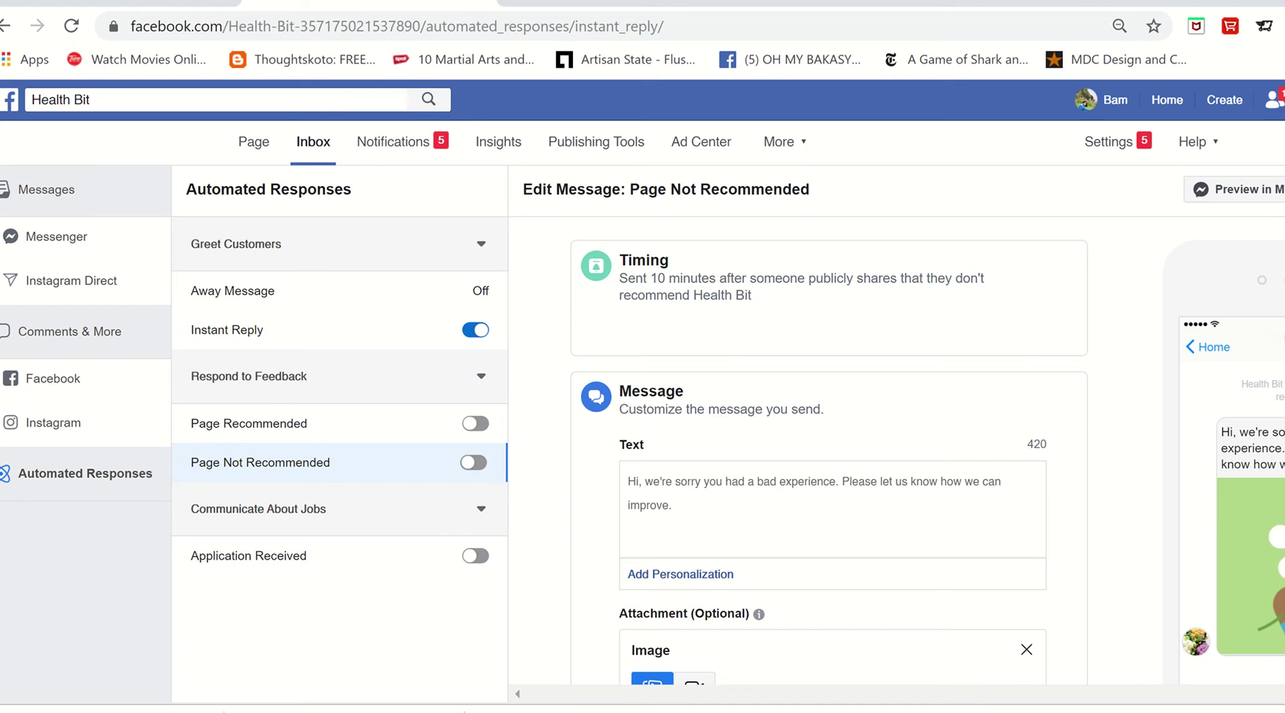
scroll(642, 433, "down", 1)
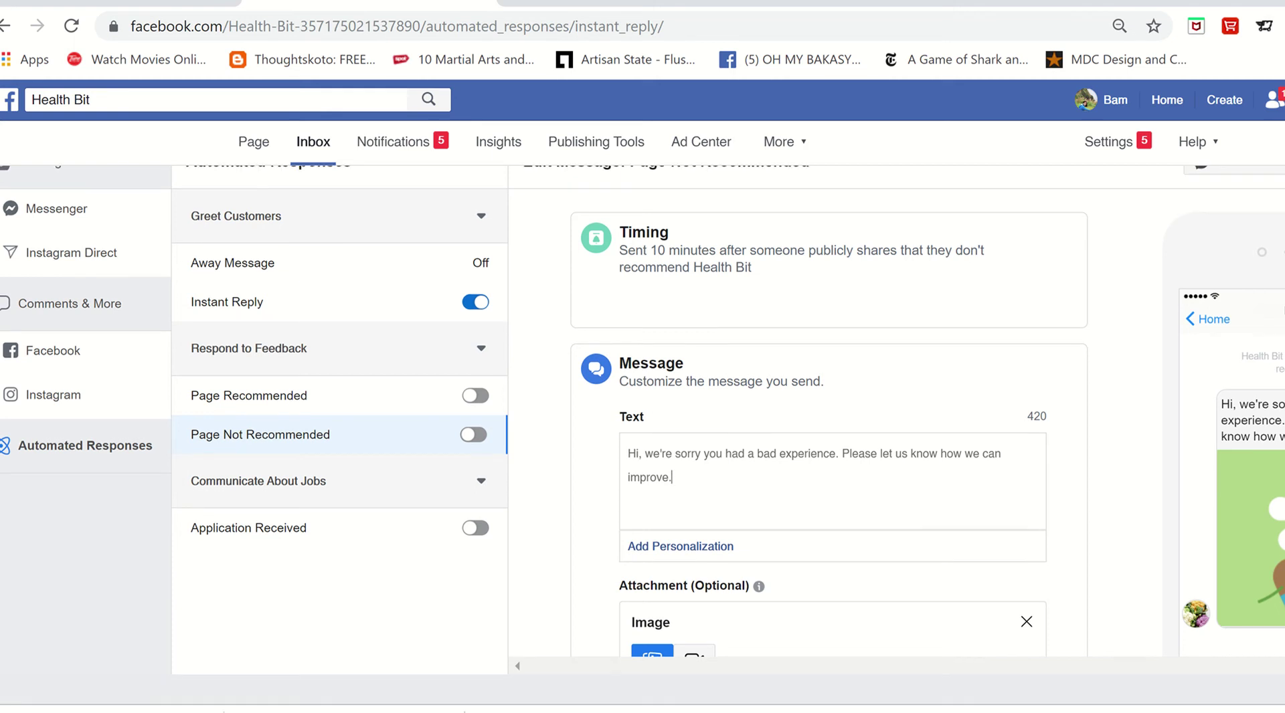
scroll(928, 422, "down", 3)
scroll(927, 422, "up", 3)
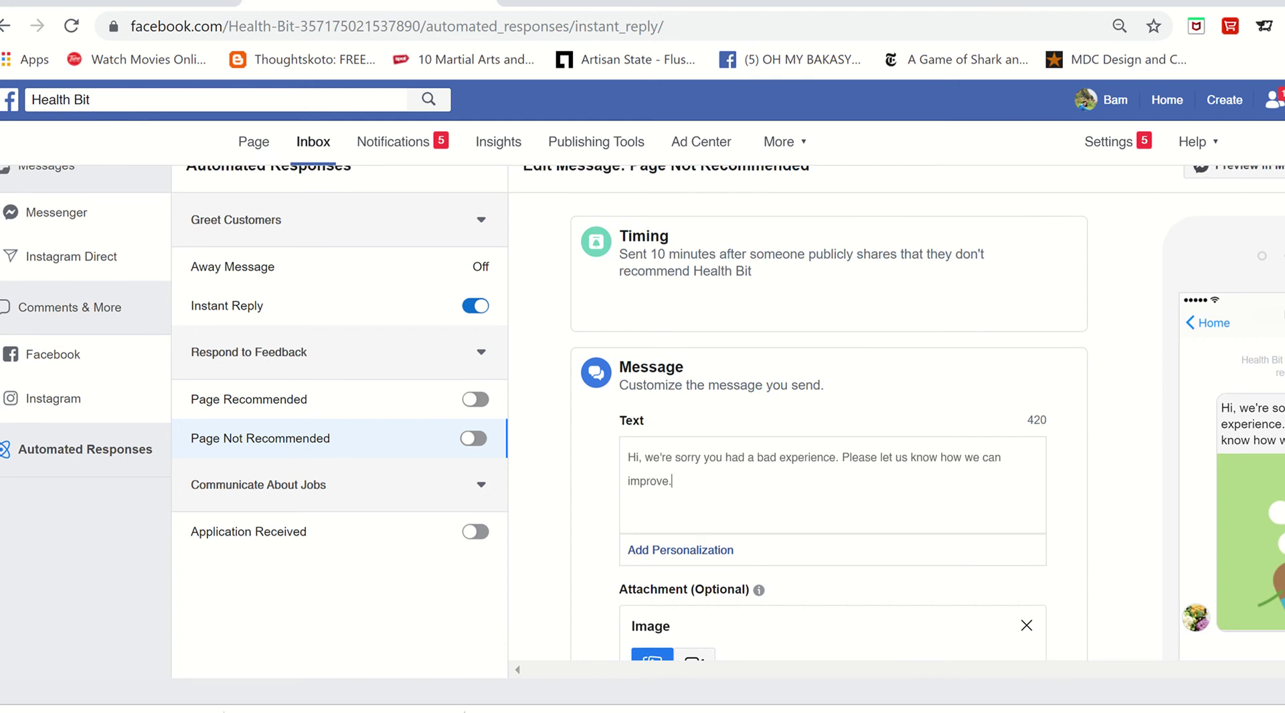
scroll(643, 434, "up", 1)
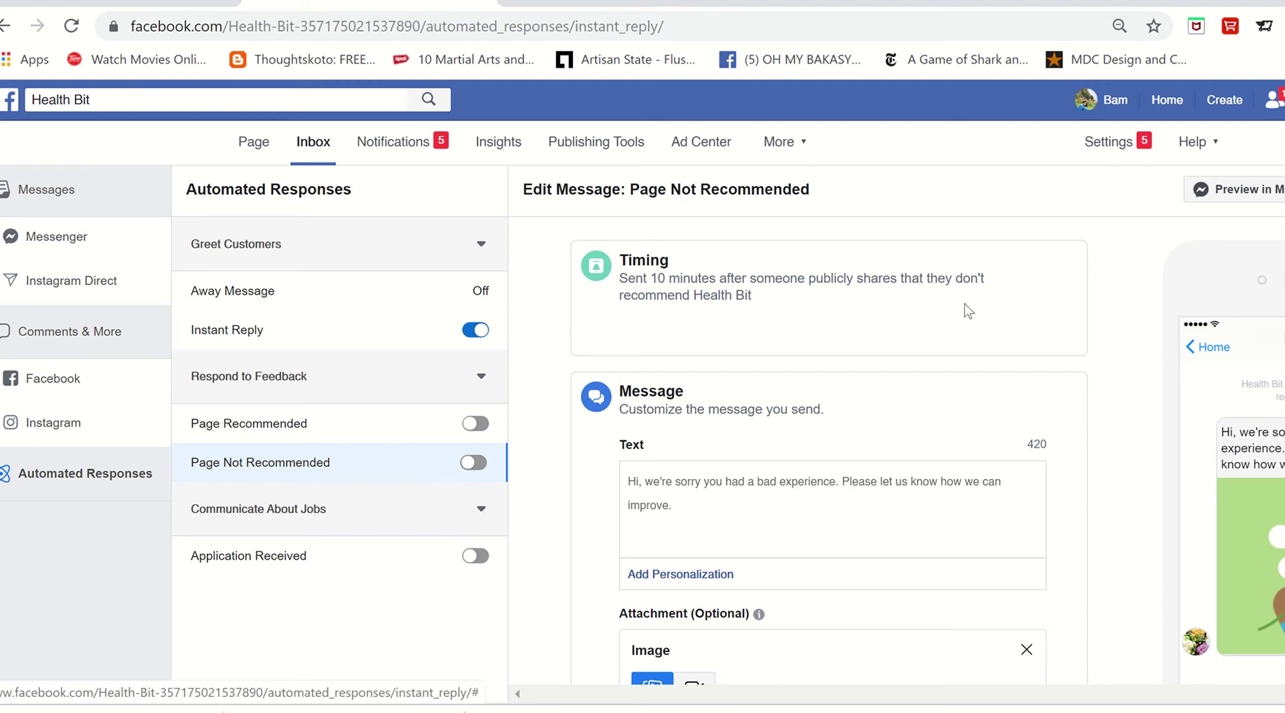
Look over the Health Bit Page's general settings, followed by the Messages and Comments & More sections of its inbox
left_click(1116, 149)
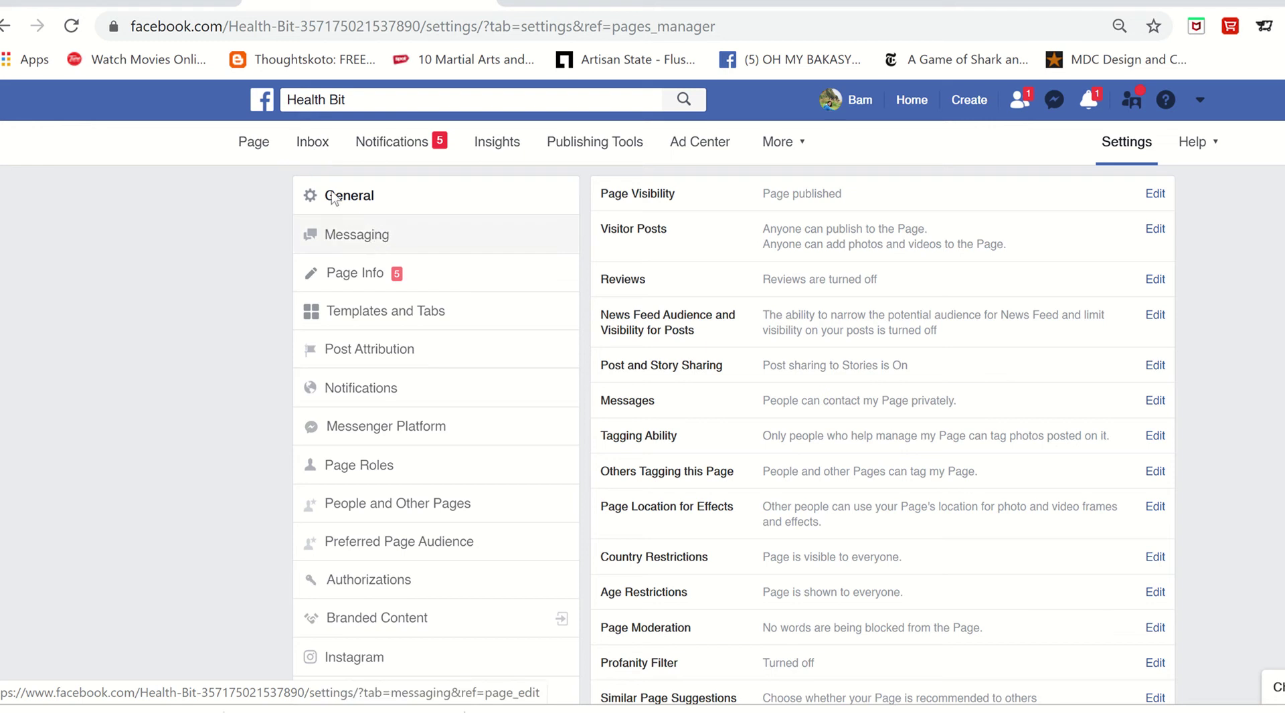
left_click(313, 143)
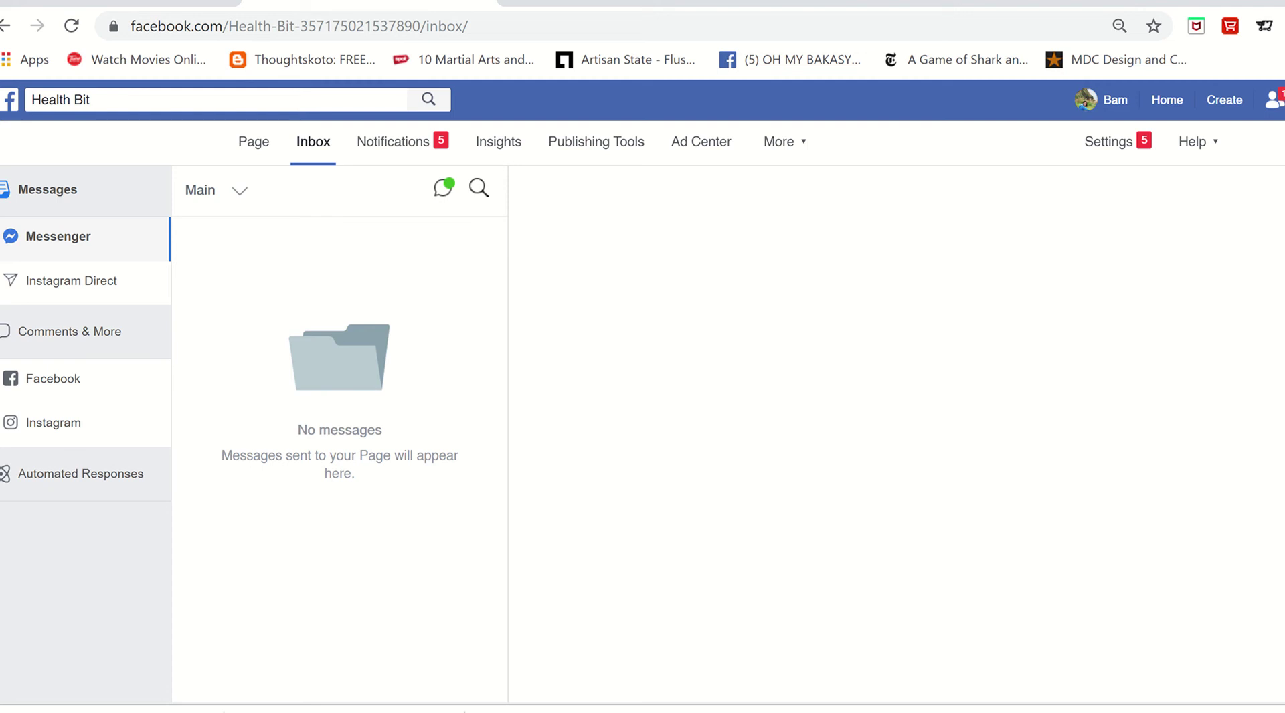
left_click(73, 196)
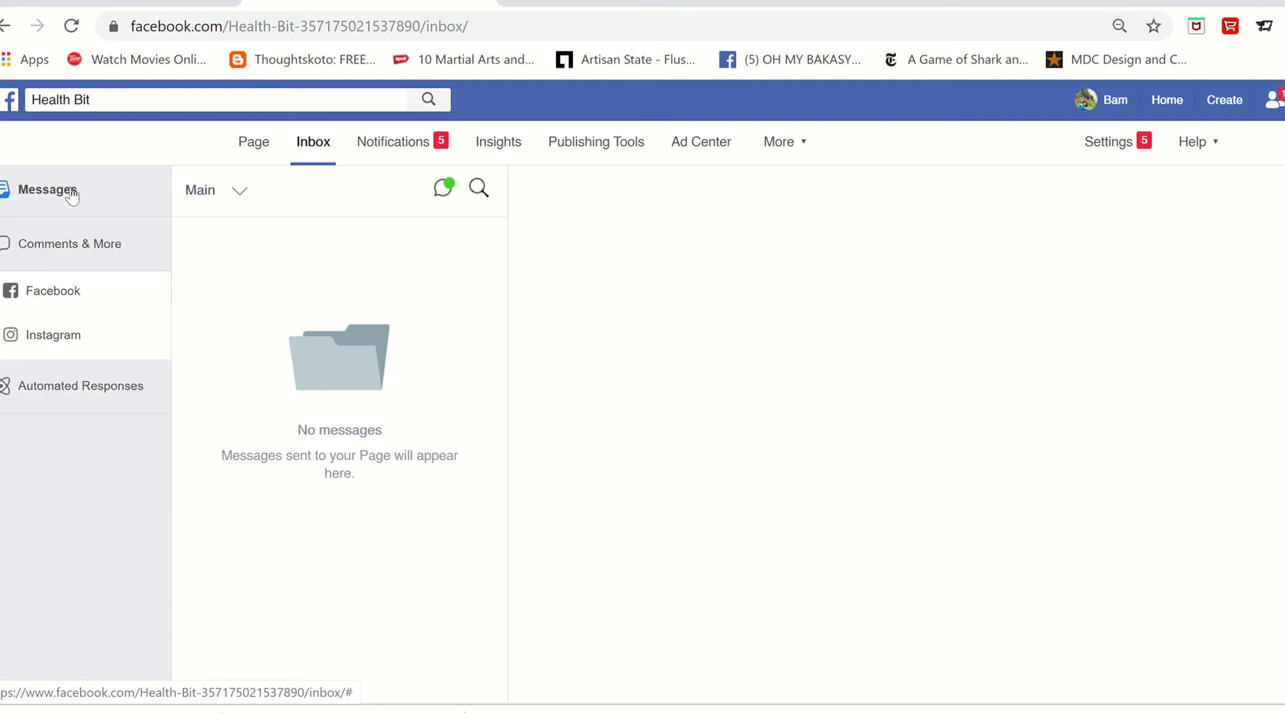
left_click(66, 245)
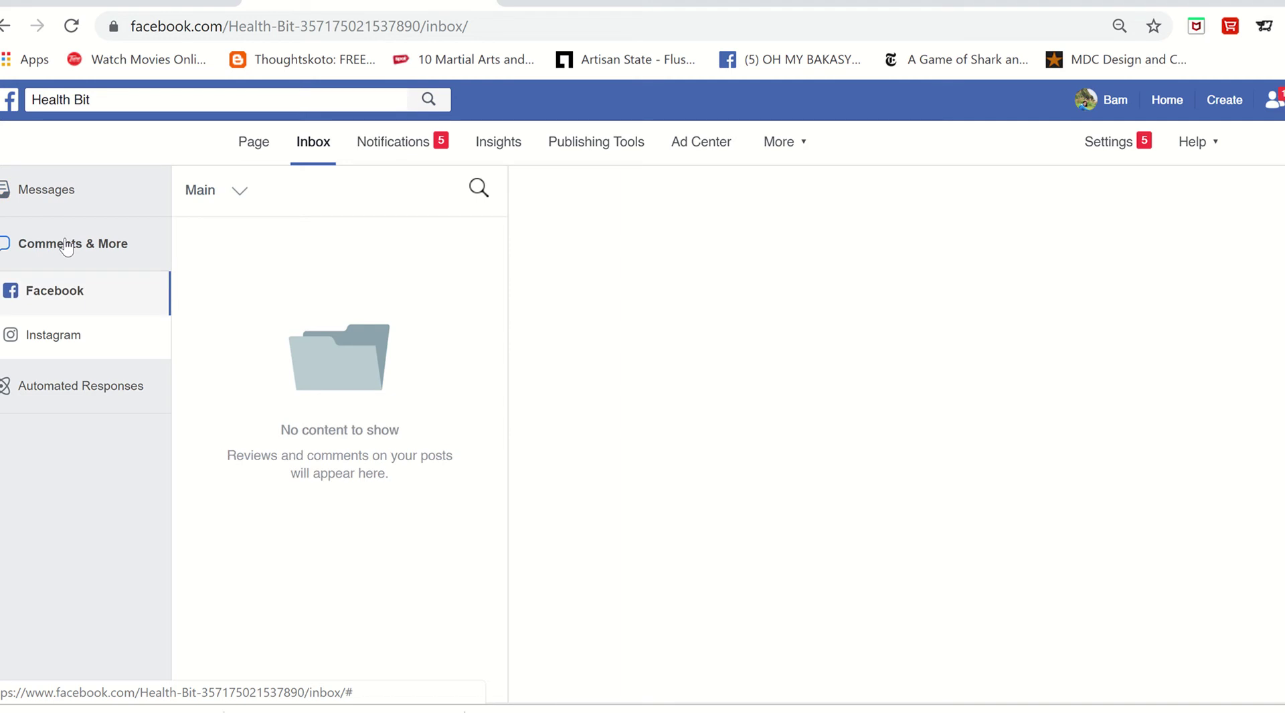
left_click(41, 194)
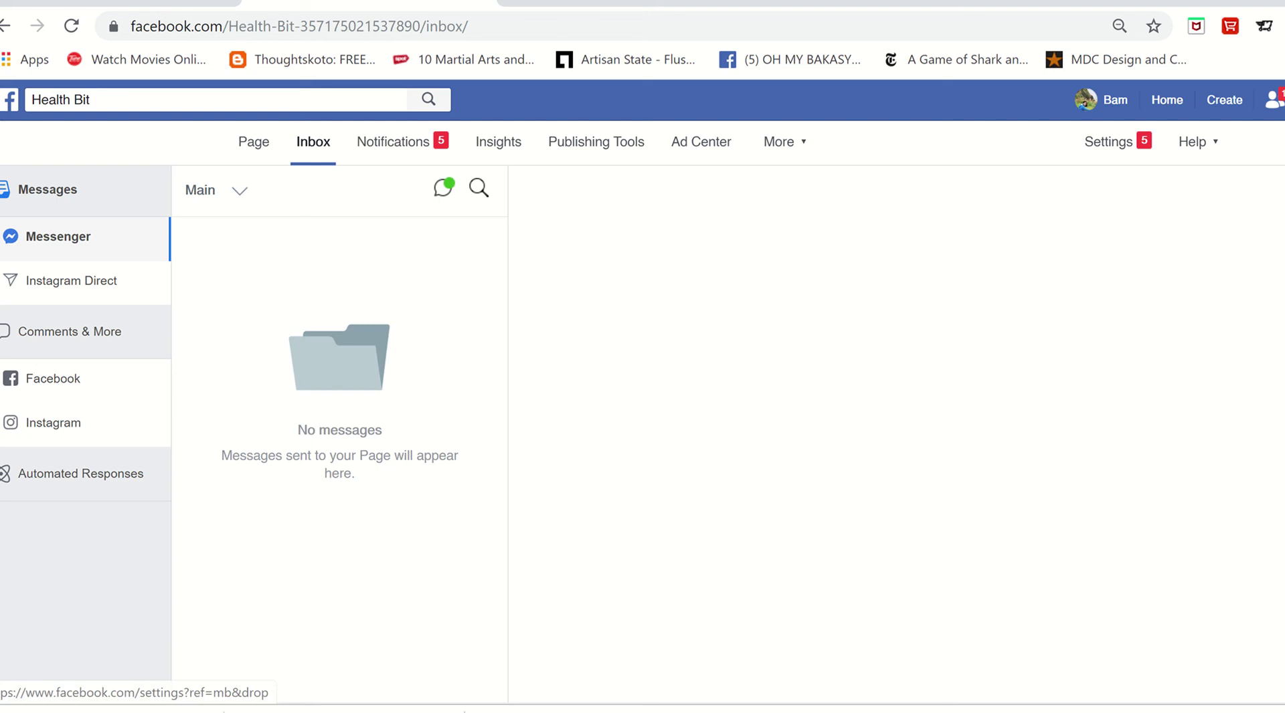
Switch to the first Page in the full list of managed Pages and open the second Messenger conversation in its inbox
left_click(1282, 100)
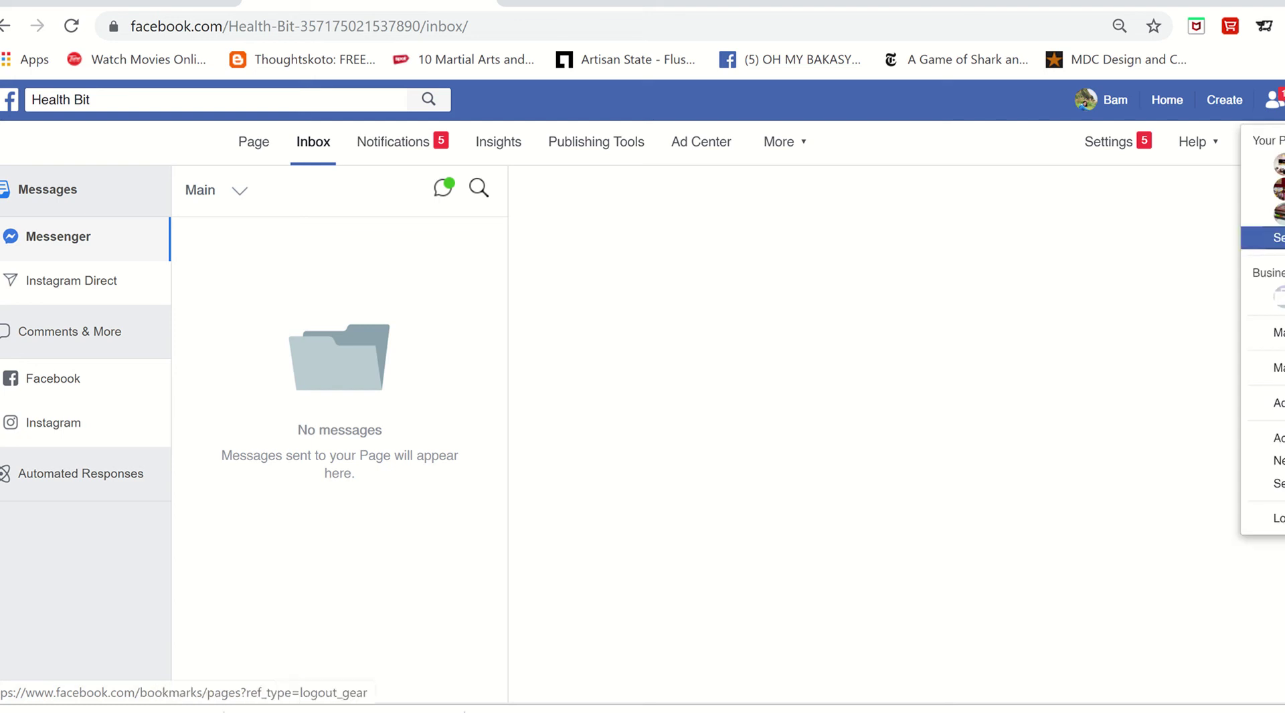
left_click(1274, 237)
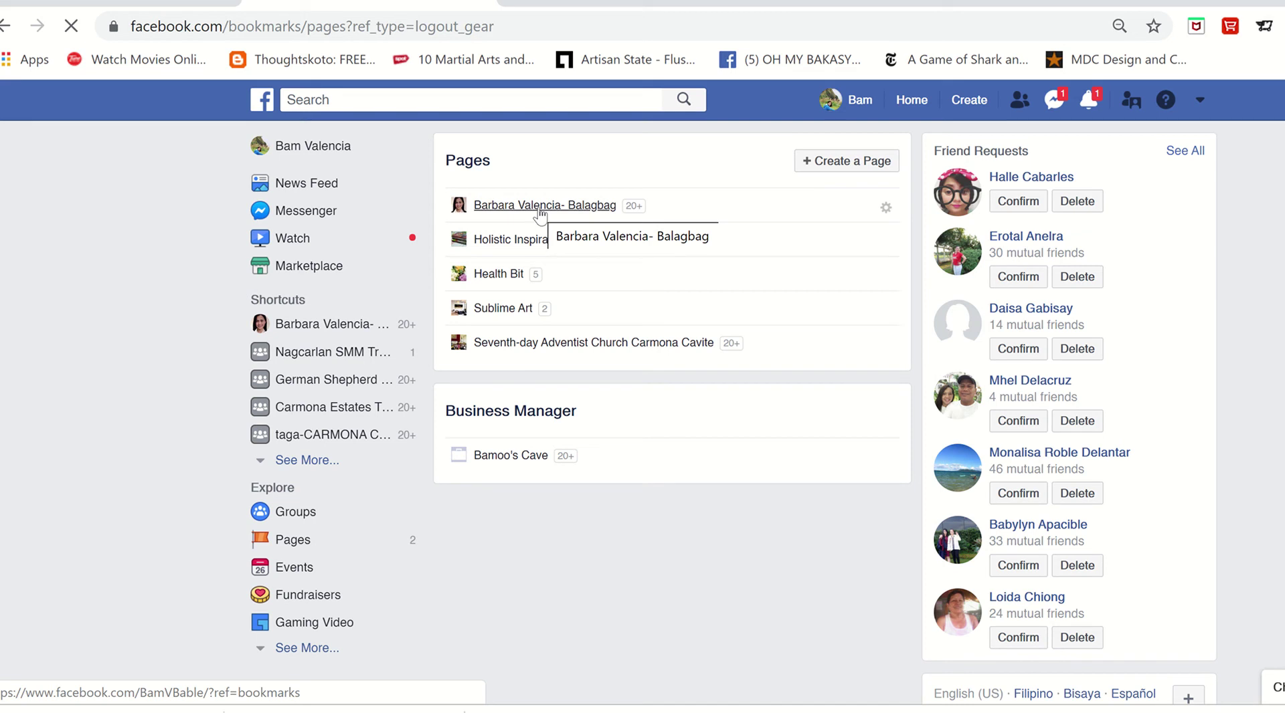
left_click(539, 211)
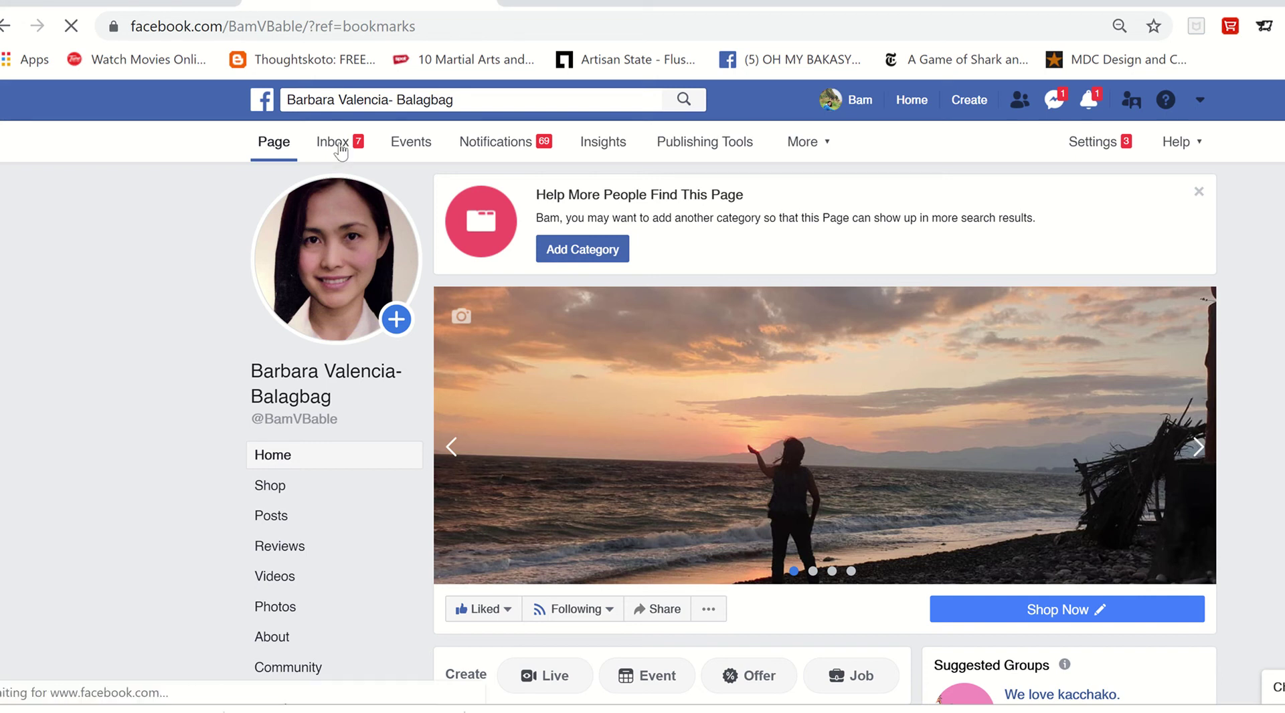
left_click(340, 150)
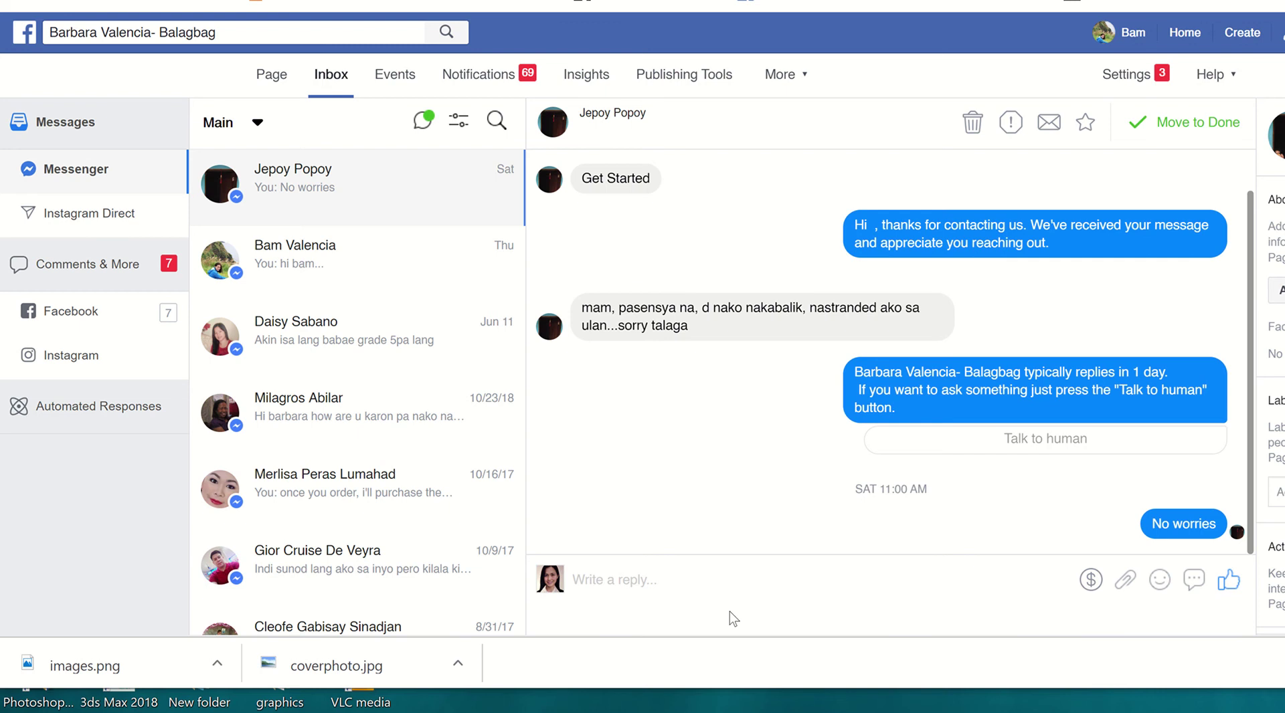
left_click(314, 261)
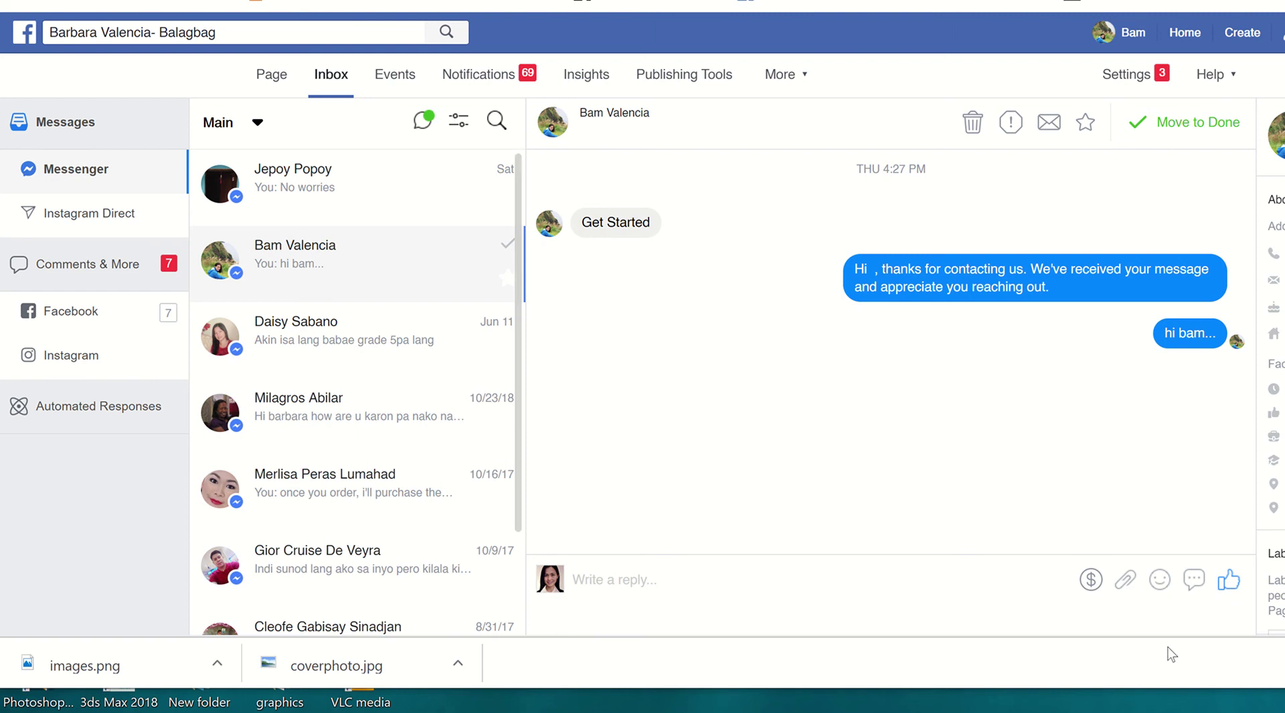
left_click(596, 582)
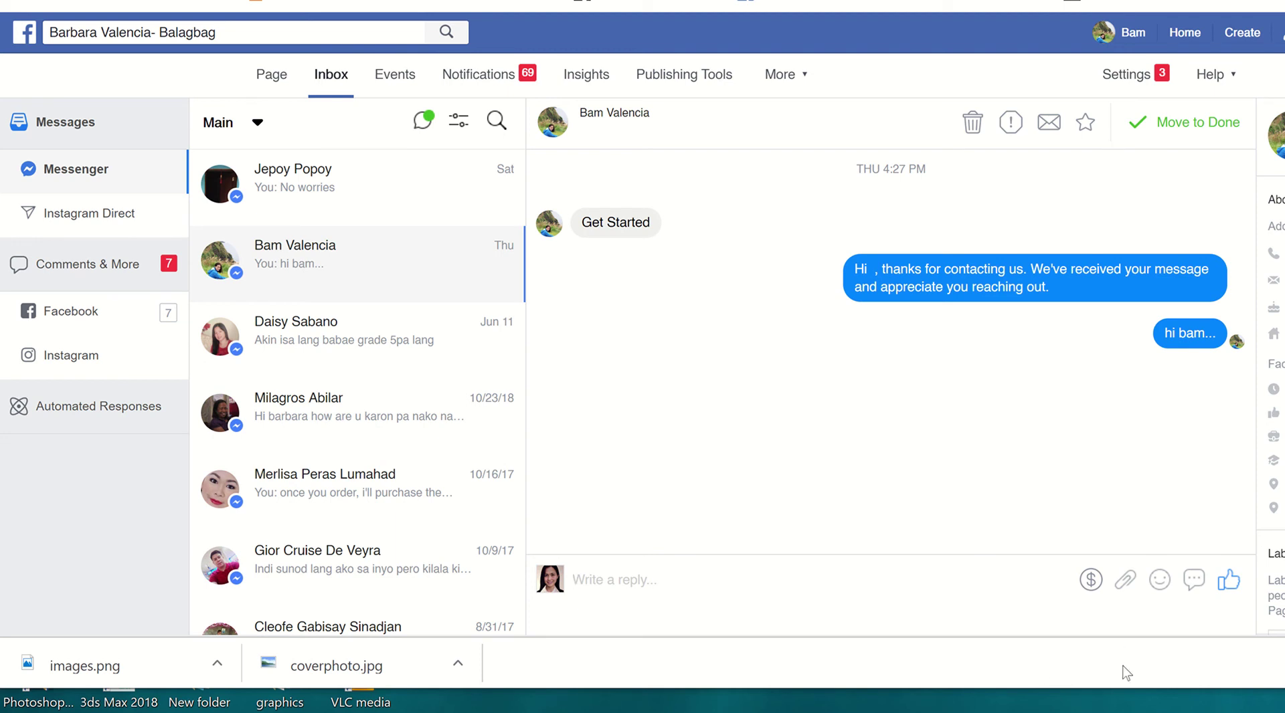
Start a new saved reply from the conversation and title it "What are your offered Services?"
left_click(1194, 580)
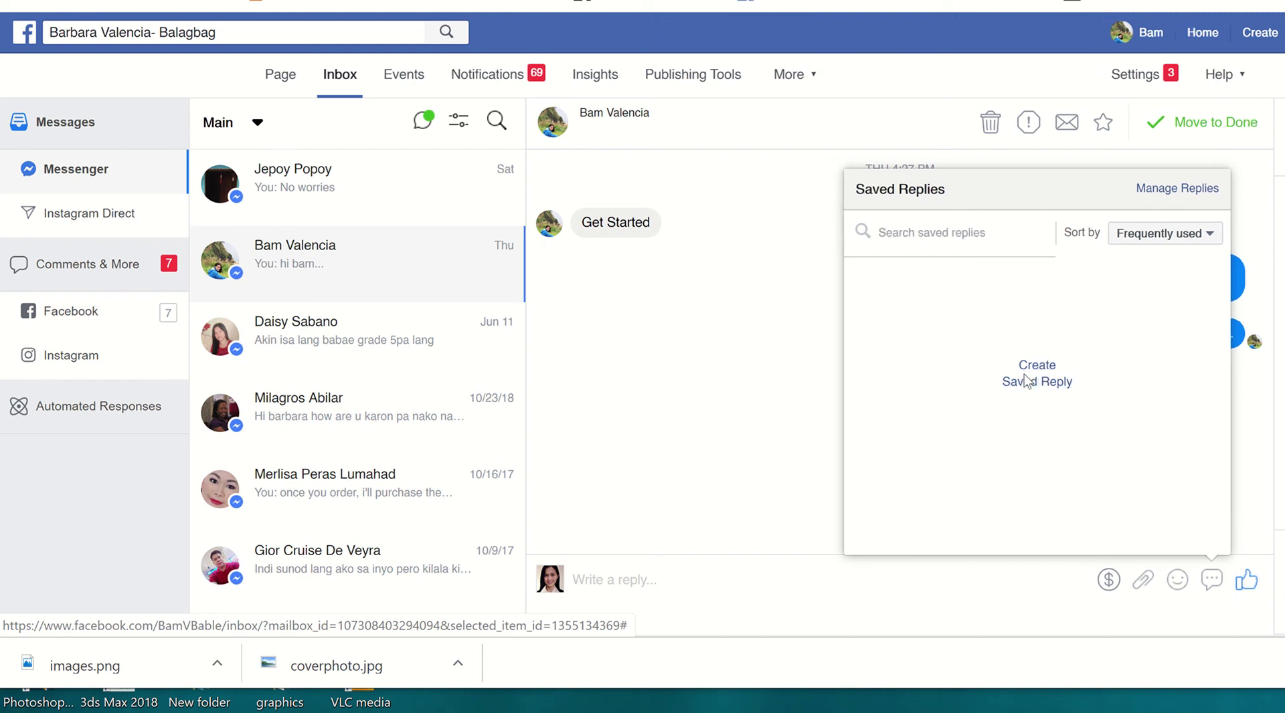
left_click(1026, 382)
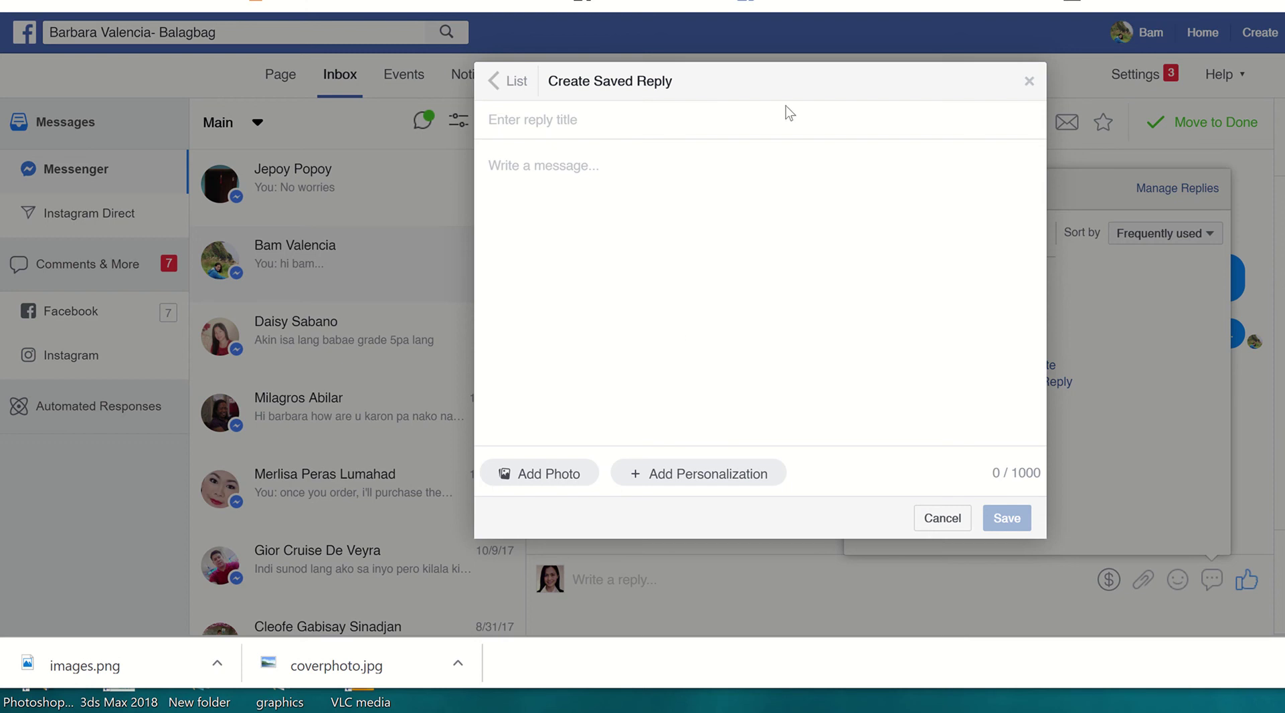
left_click(583, 120)
type("Services Offered")
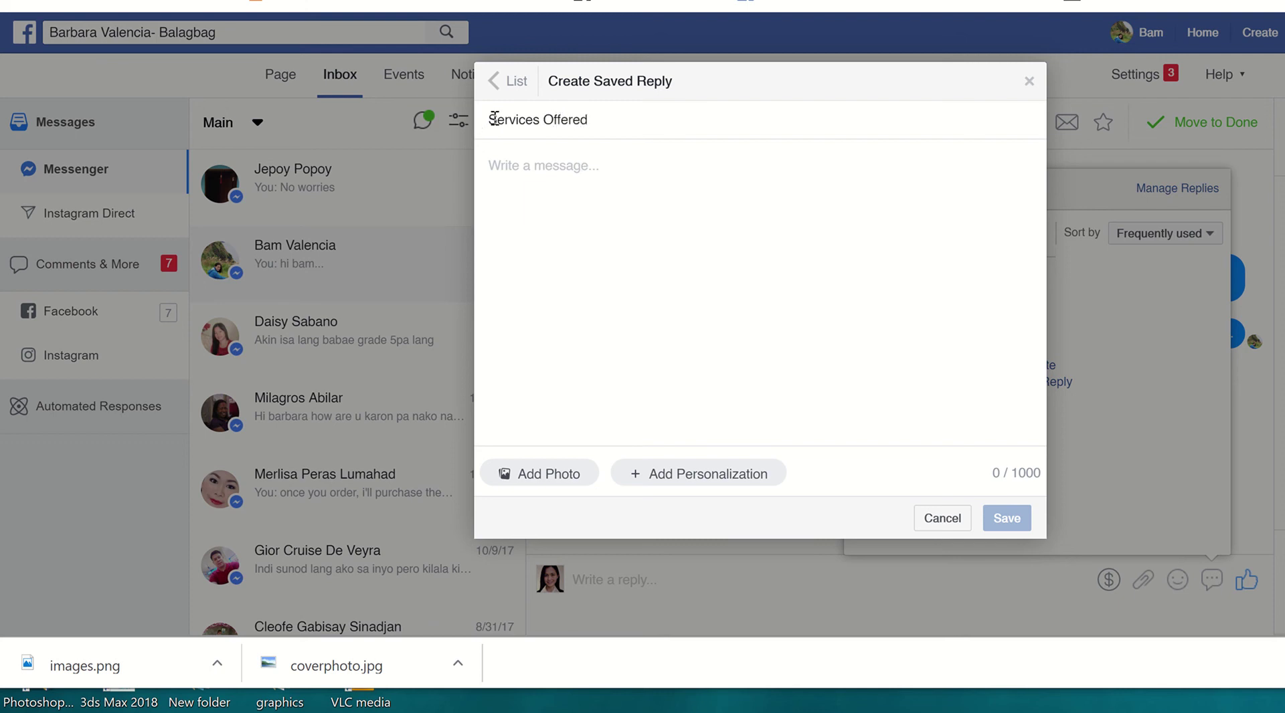
type("What are ")
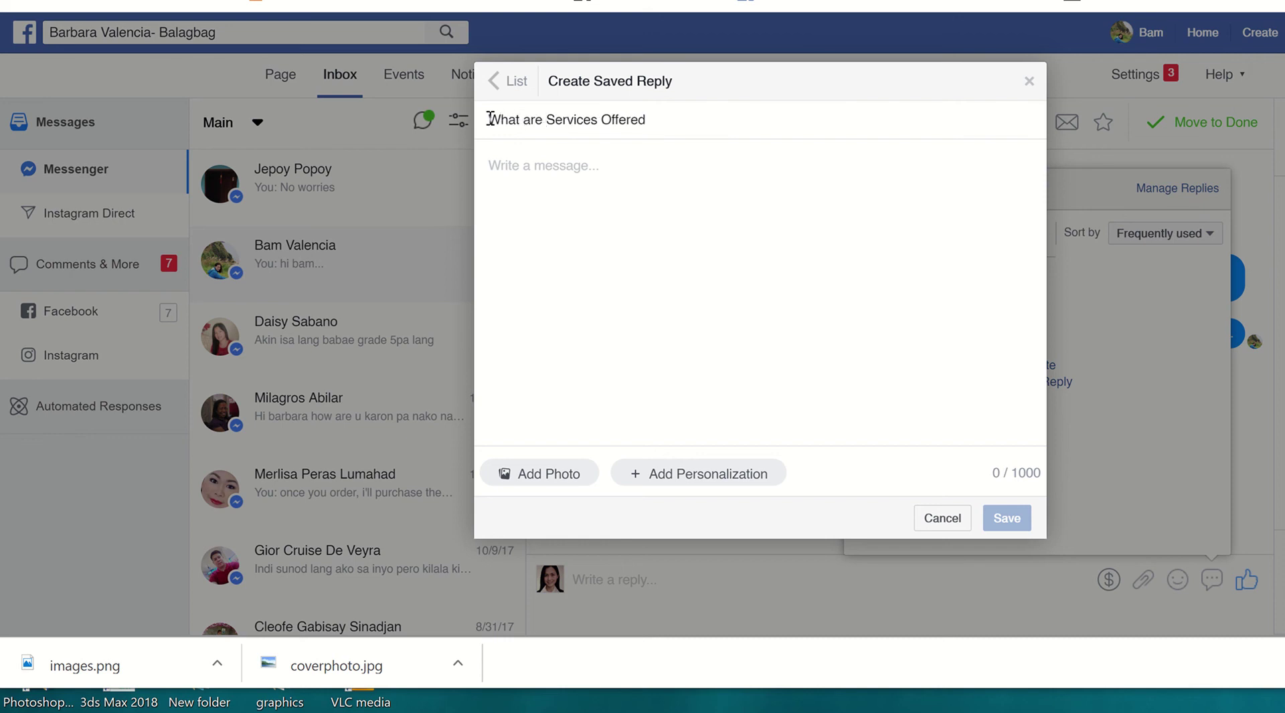
type("you")
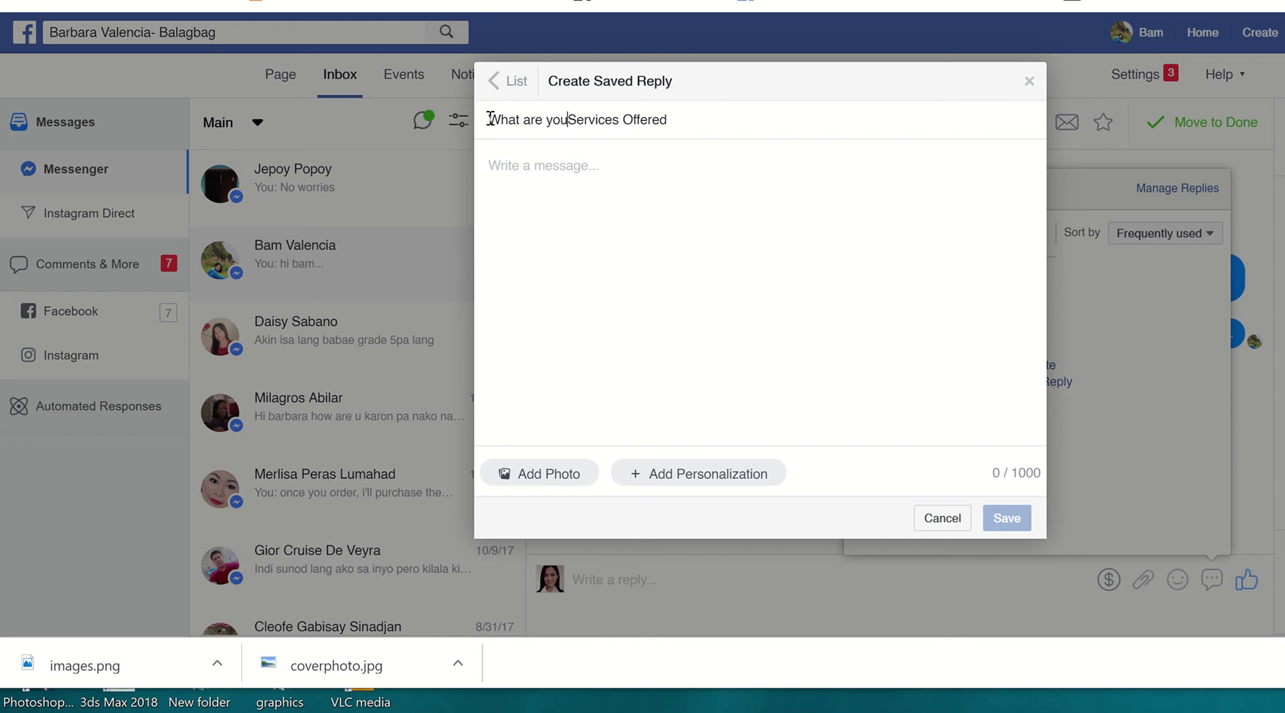
type("r offered")
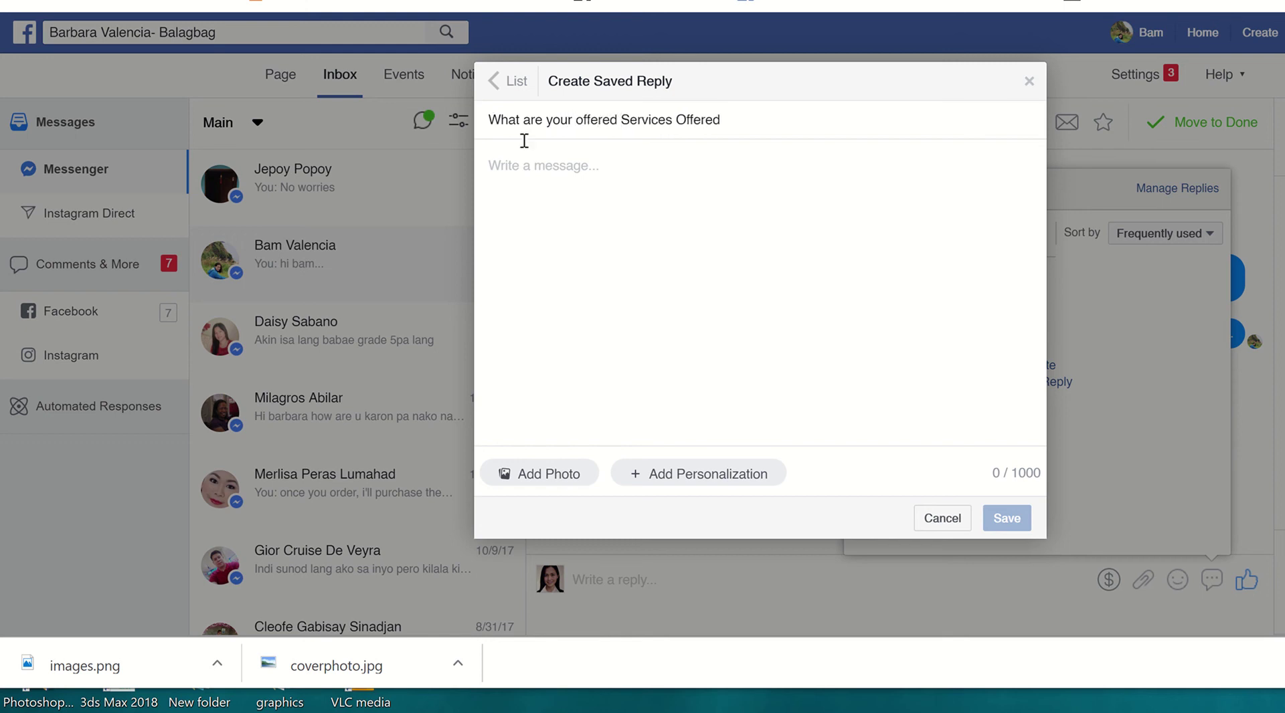
left_click(745, 123)
key("BackSpace")
key("BackSpace")
key("BackSpace")
key("BackSpace")
key("BackSpace")
key("BackSpace")
key("BackSpace")
key("BackSpace")
type("?")
Write the saved reply's message as "I have a Graphic Design, Photography and Web Design Services"
type("I")
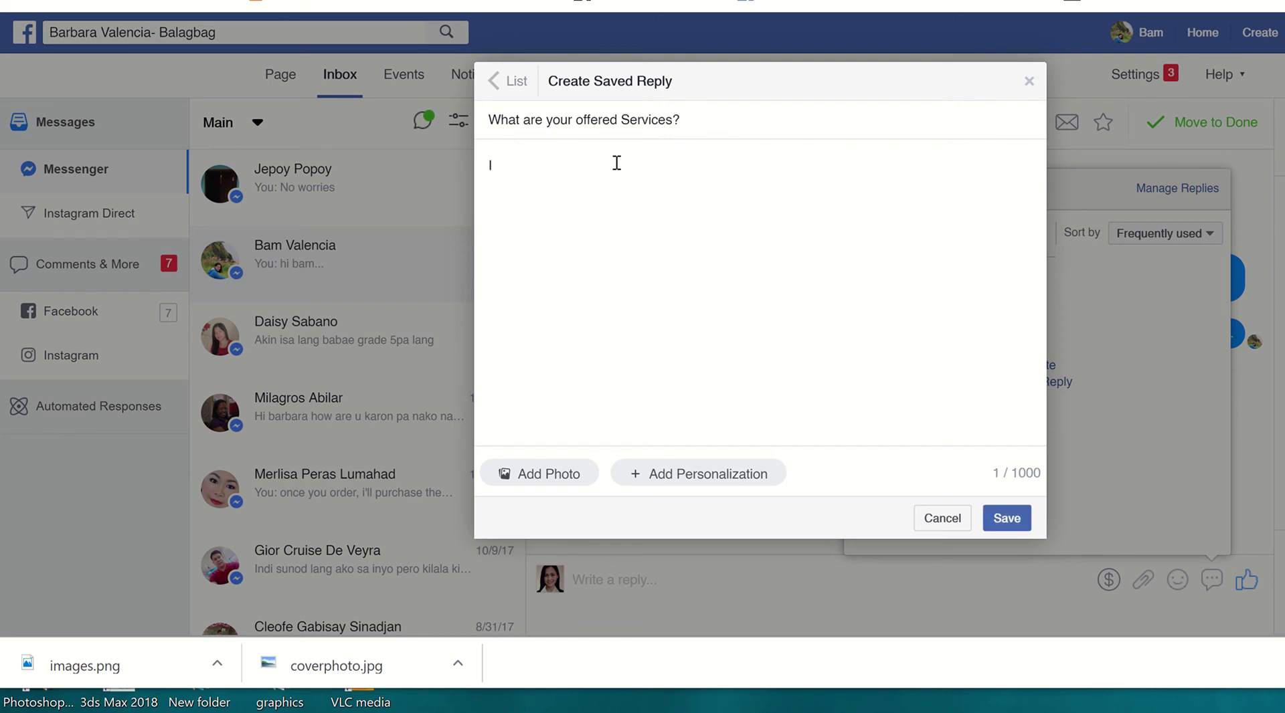
type("m a graphic Designer")
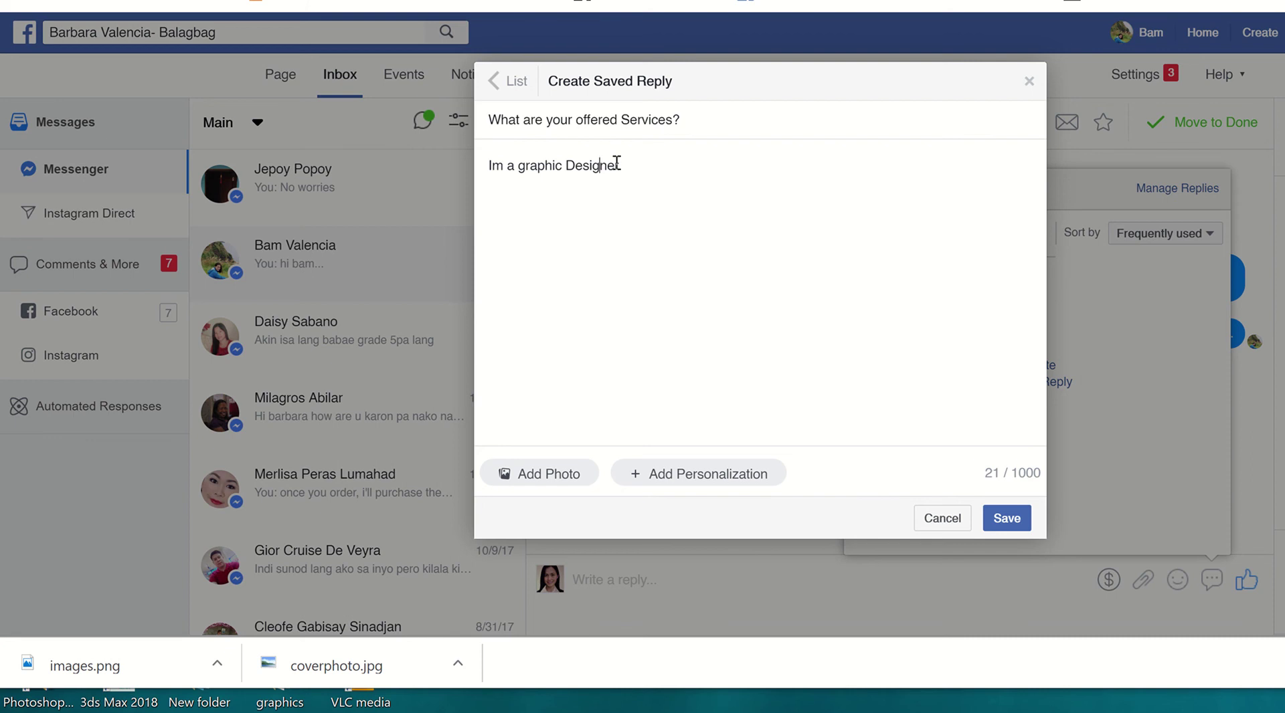
key("Left")
key("Left")
key("Left")
key("Left")
key("Left")
key("Left")
key("Left")
key("Left")
key("Left")
key("Left")
key("Left")
key("Left")
key("Left")
key("Left")
key("BackSpace")
key("BackSpace")
type("Gr")
key("Right")
key("Right")
key("Right")
key("Right")
key("Right")
key("Right")
key("Right")
key("Right")
key("Right")
key("Right")
key("Right")
key("Right")
key("Right")
key("Right")
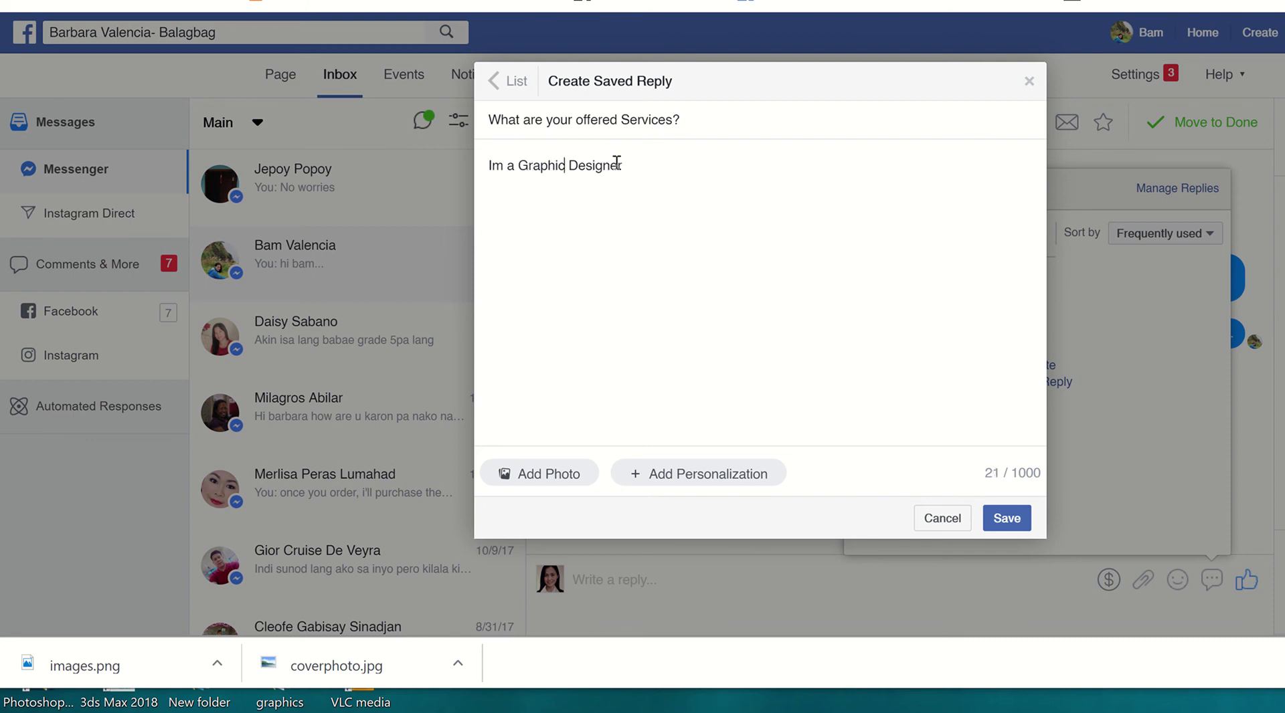
type("and Photographer. I can")
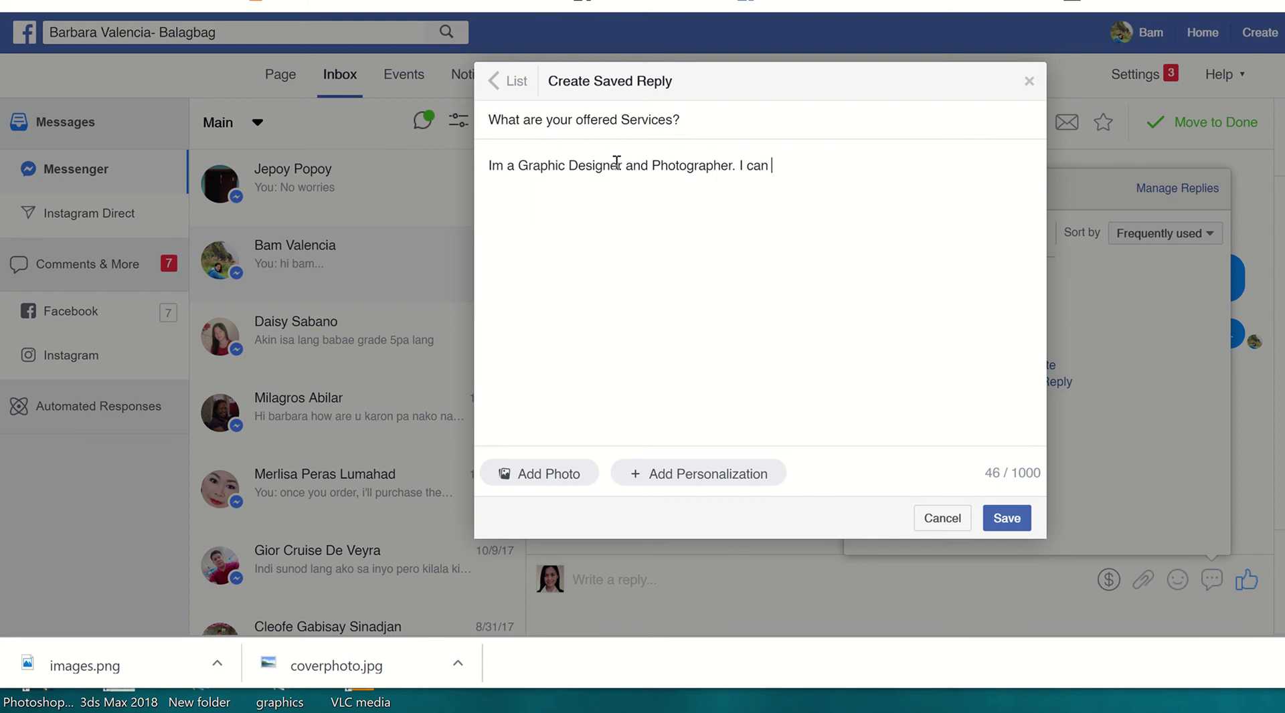
key("BackSpace")
key("BackSpace")
key("BackSpace")
key("BackSpace")
type("have packages in photogra")
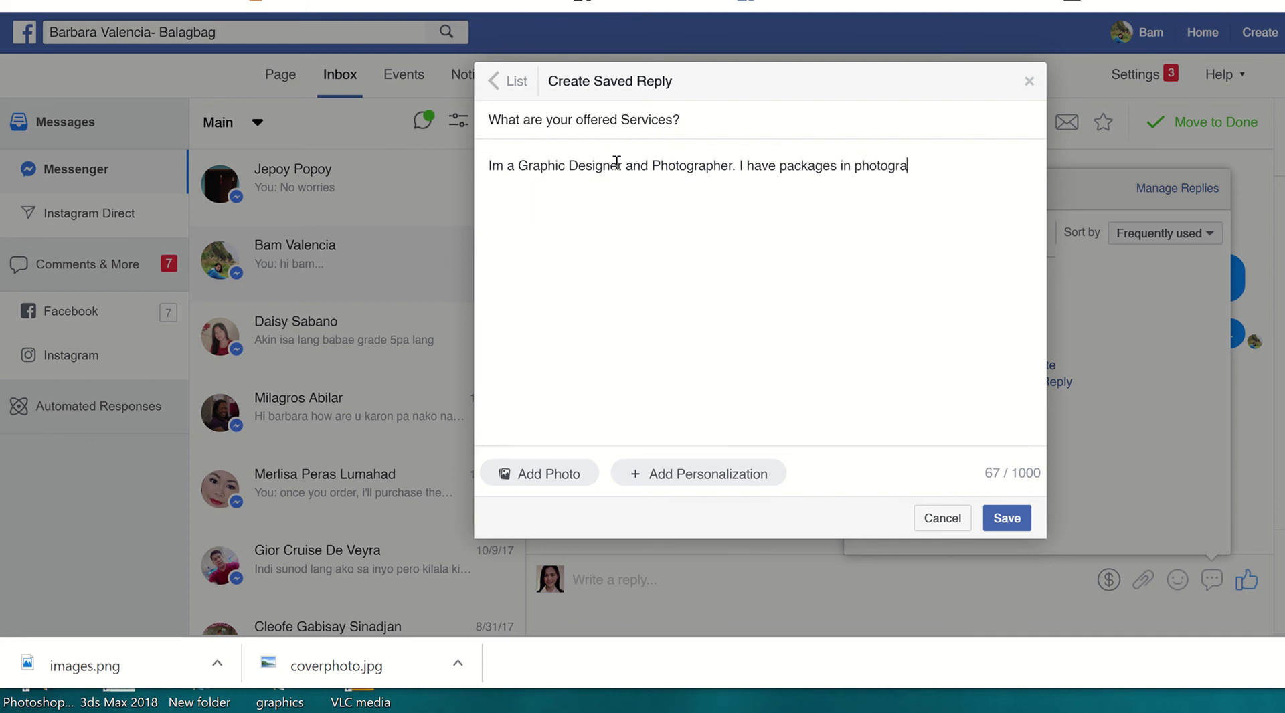
type("phy and Web Design S")
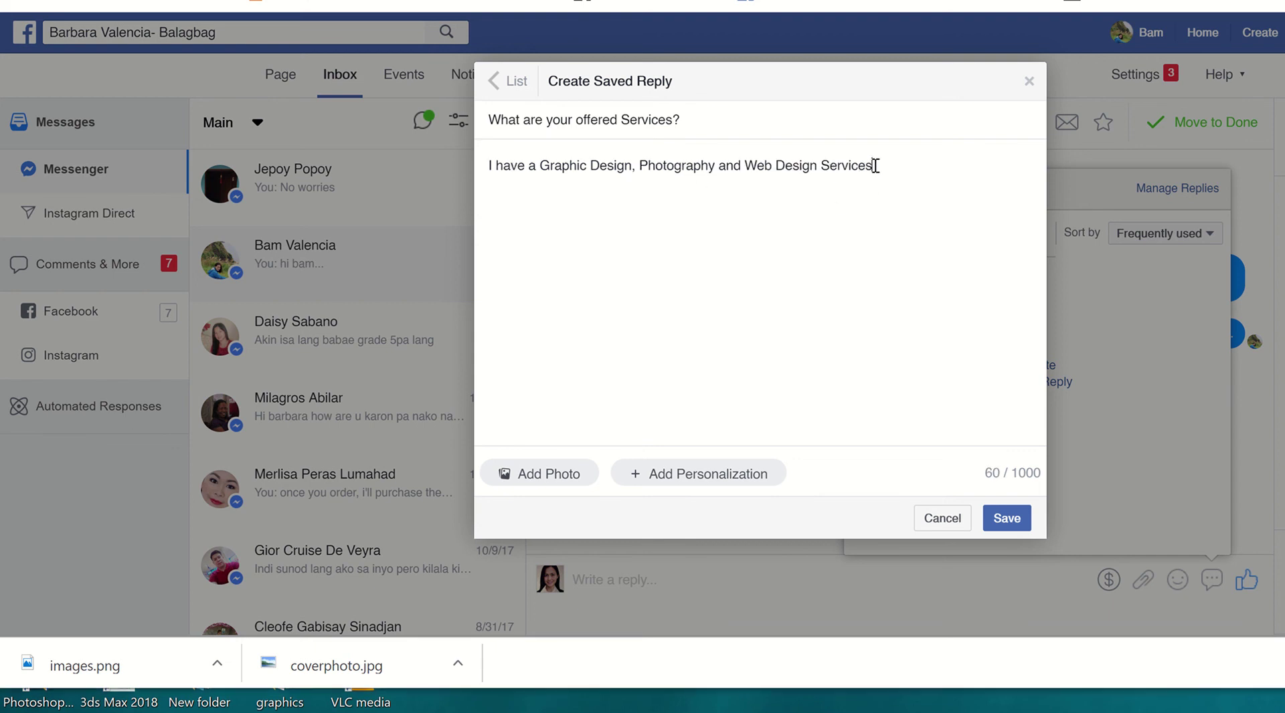
End the offered-services message with a period and save the reply
type(".")
left_click(999, 522)
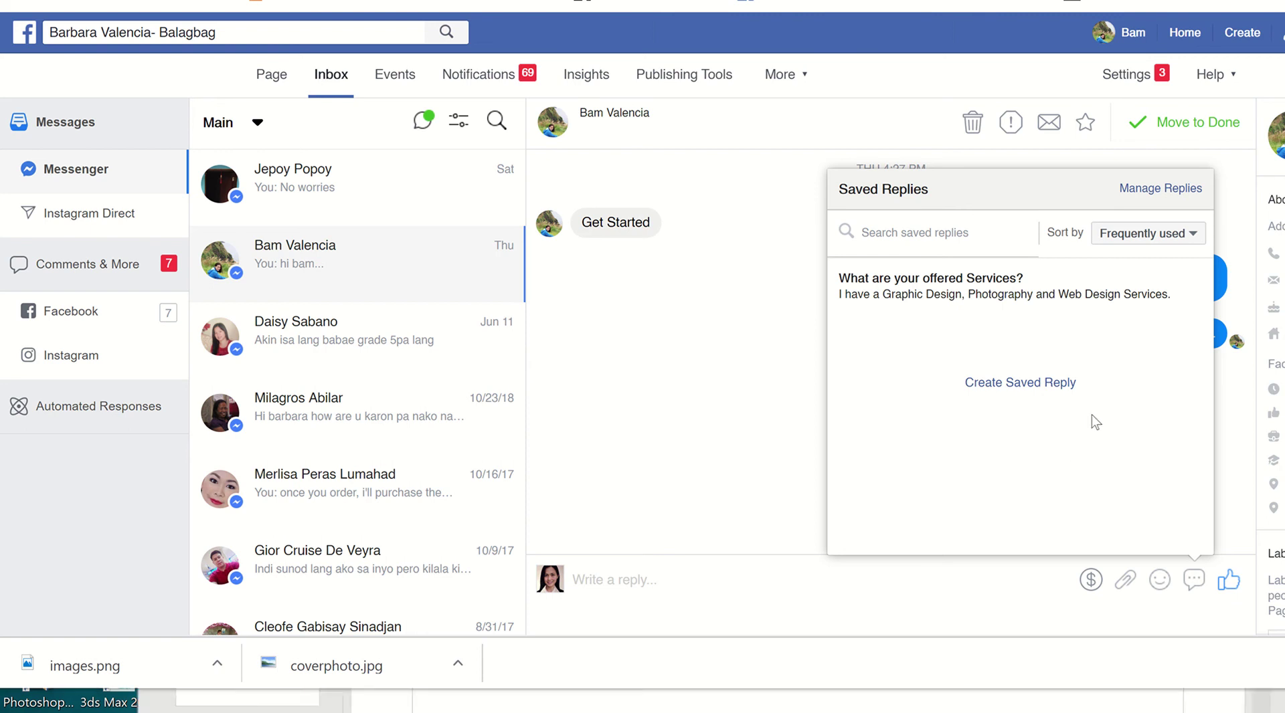
Start another saved reply titled "How much is your rate?" and begin its message with "In graphic design, I can give you"
left_click(1037, 386)
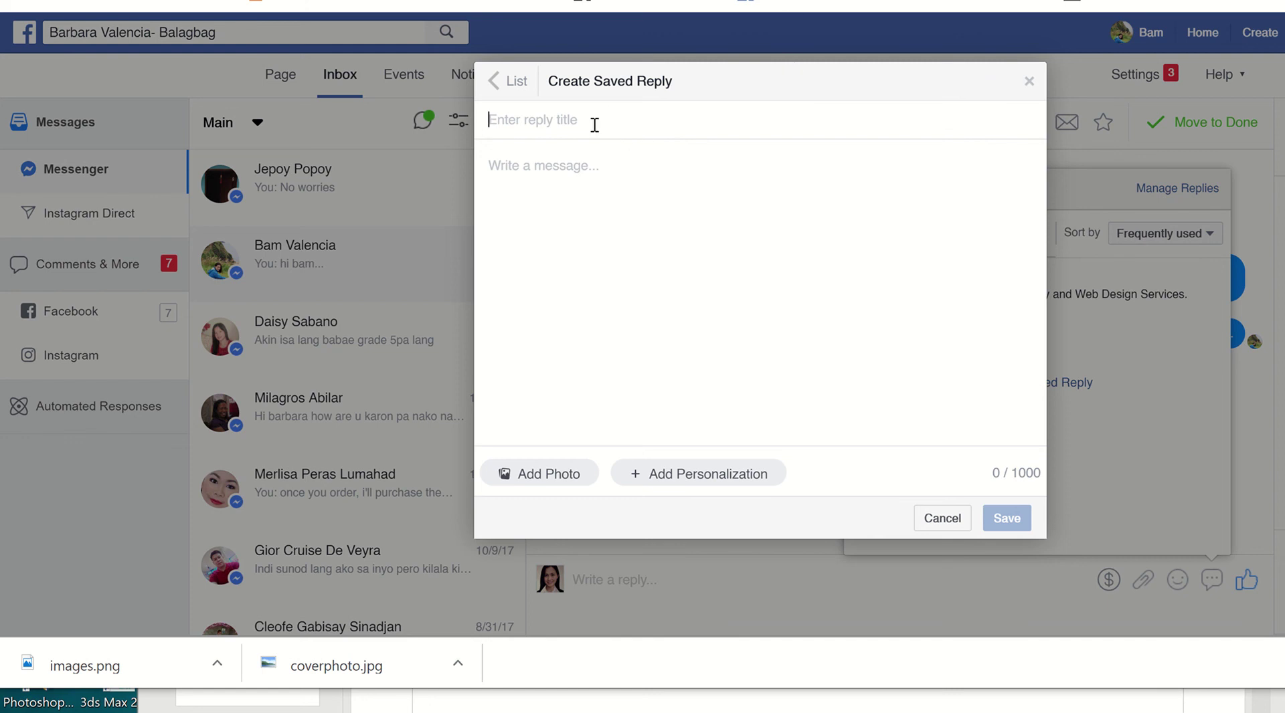
type("How much is your rate?")
left_click(594, 169)
type("In graphi")
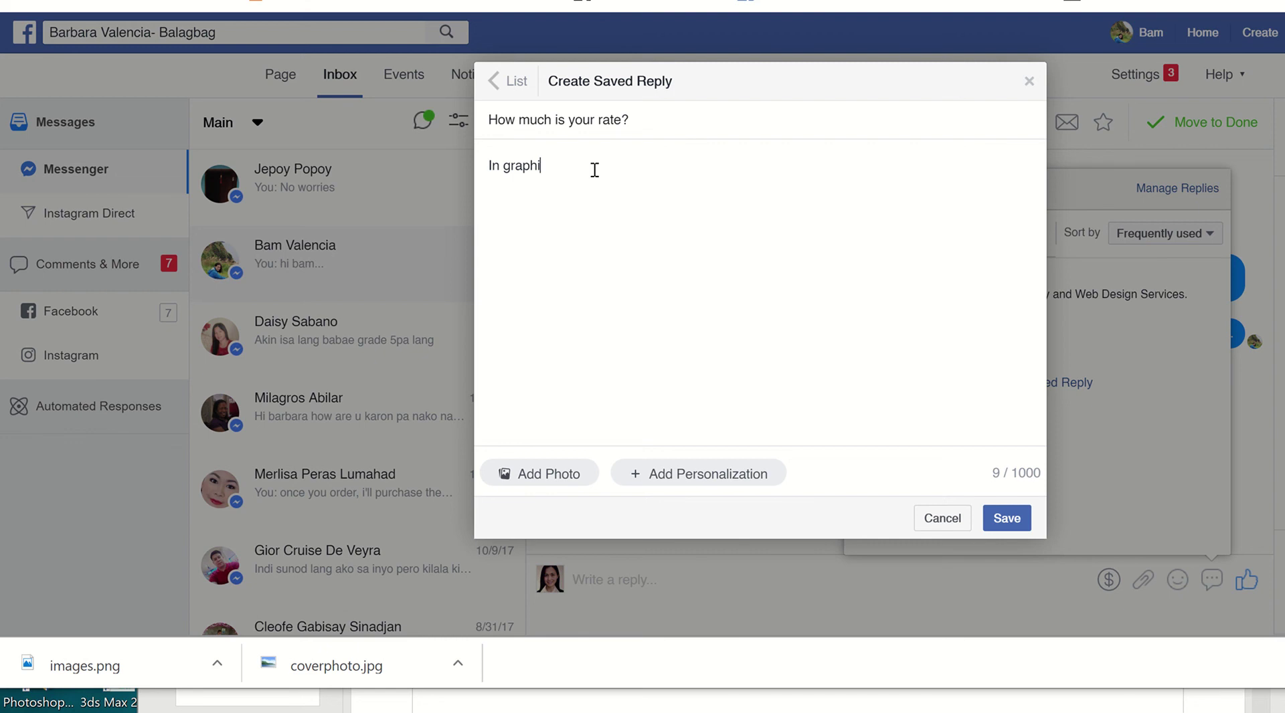
type("c design")
key("BackSpace")
type(", I can give you")
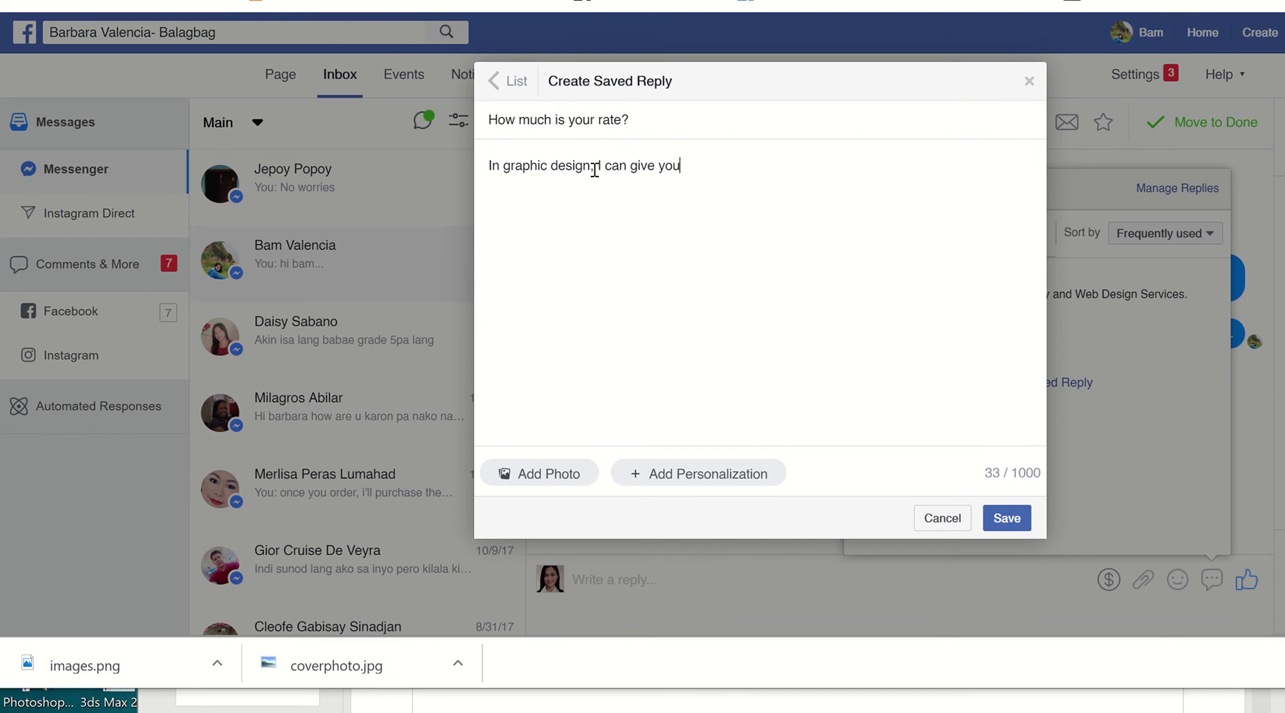
Capitalize "Graphic Design" in the message and complete the sentence with "P250 per layout."
left_click(510, 166)
key("BackSpace")
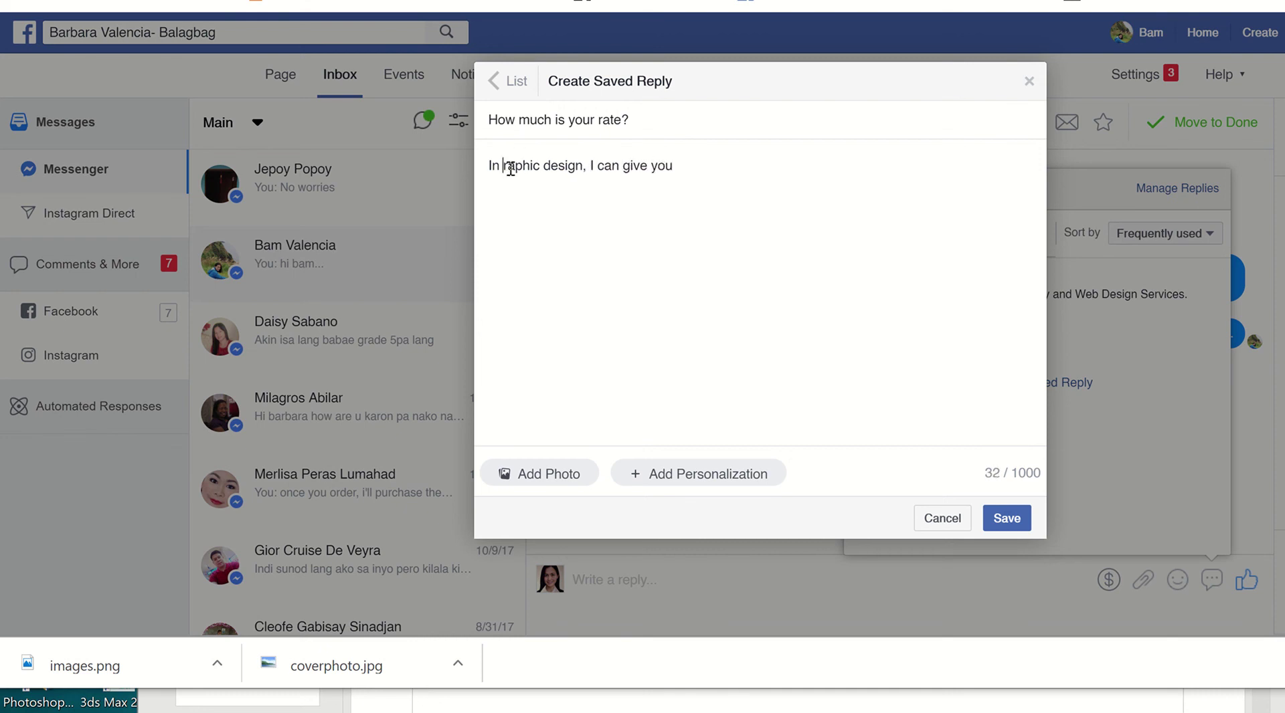
type("G")
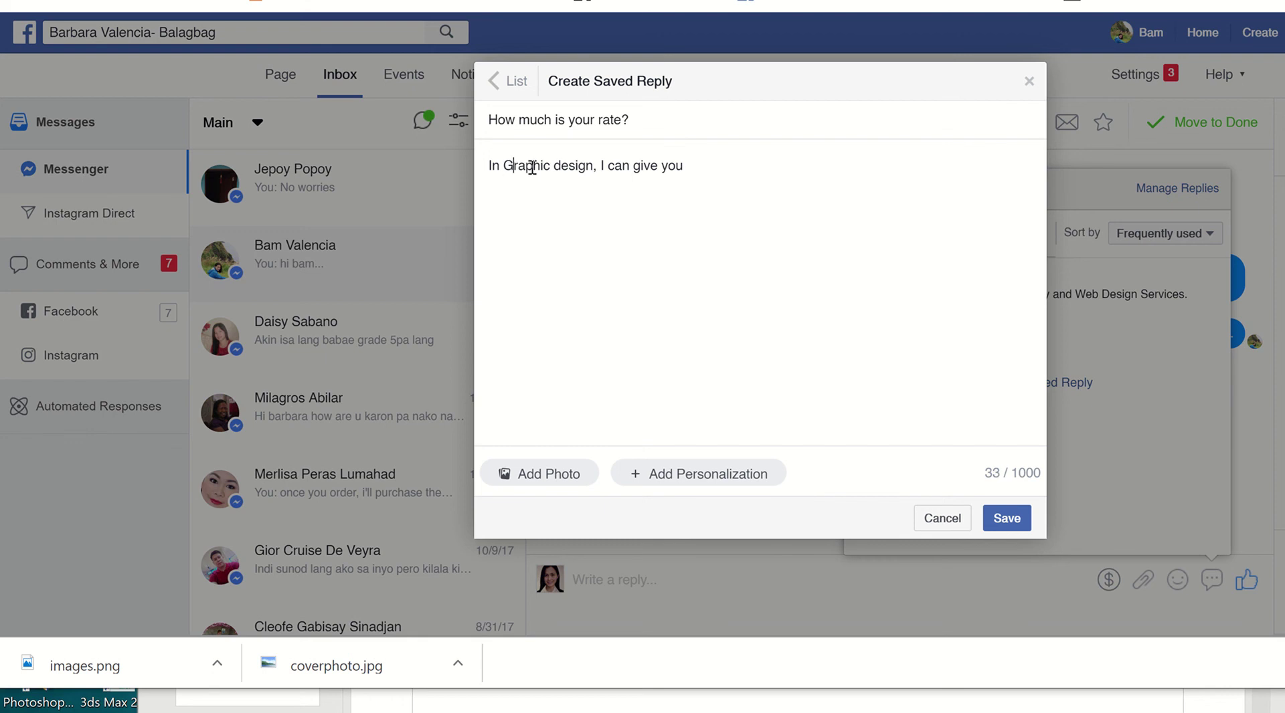
left_click(561, 166)
key("BackSpace")
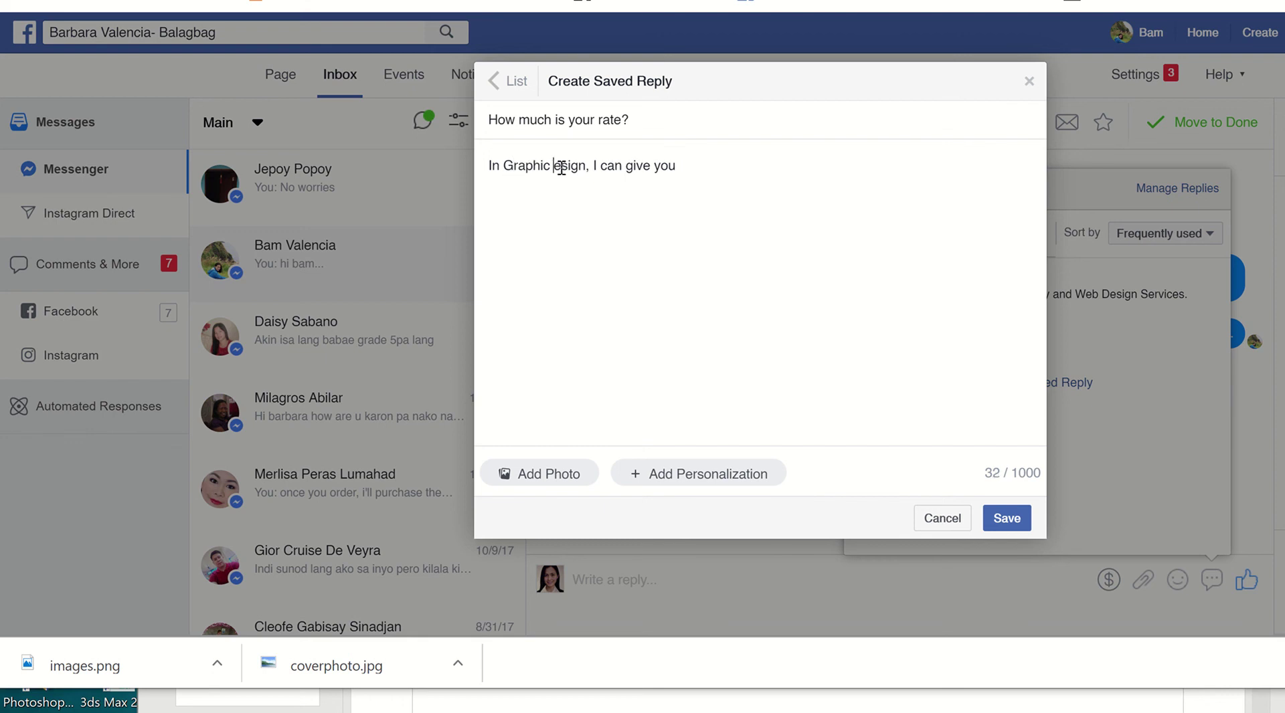
type("D")
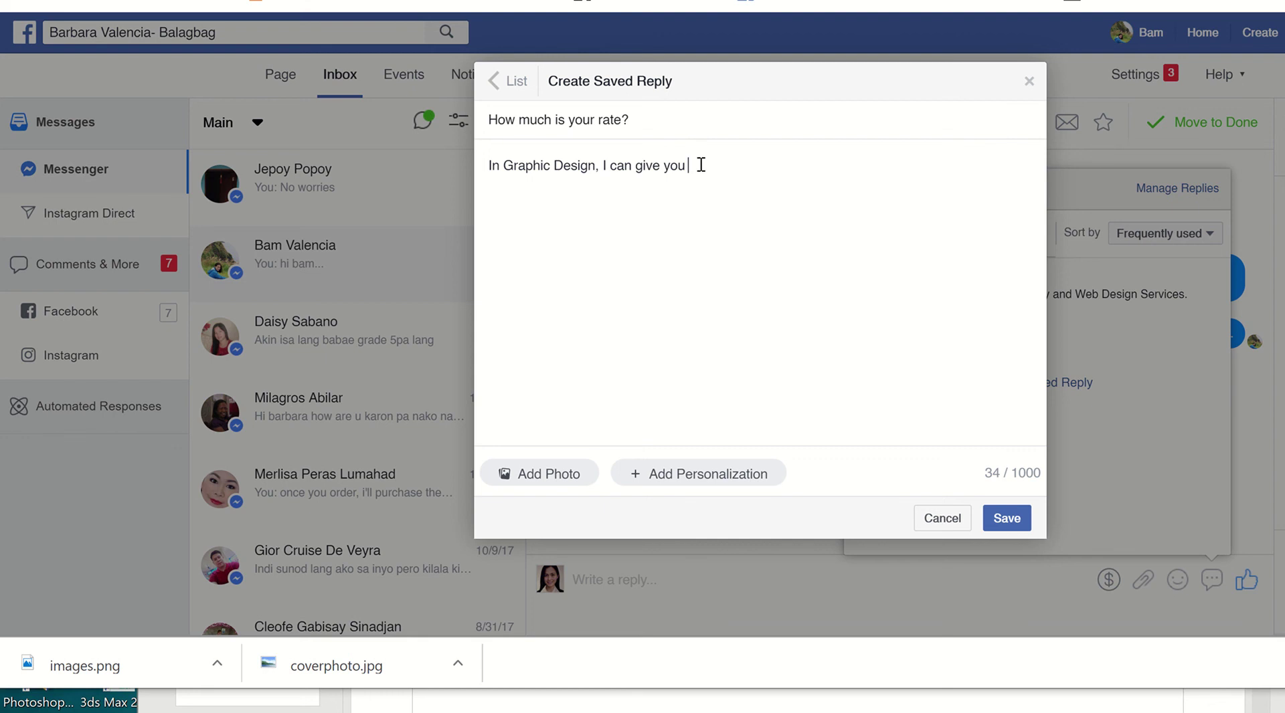
type(" P250 per layout.")
Add a second line reading "In Photography, my Basic Package is P5,000" and save the rate reply
key("Return")
type("In p")
key("BackSpace")
type("Photography")
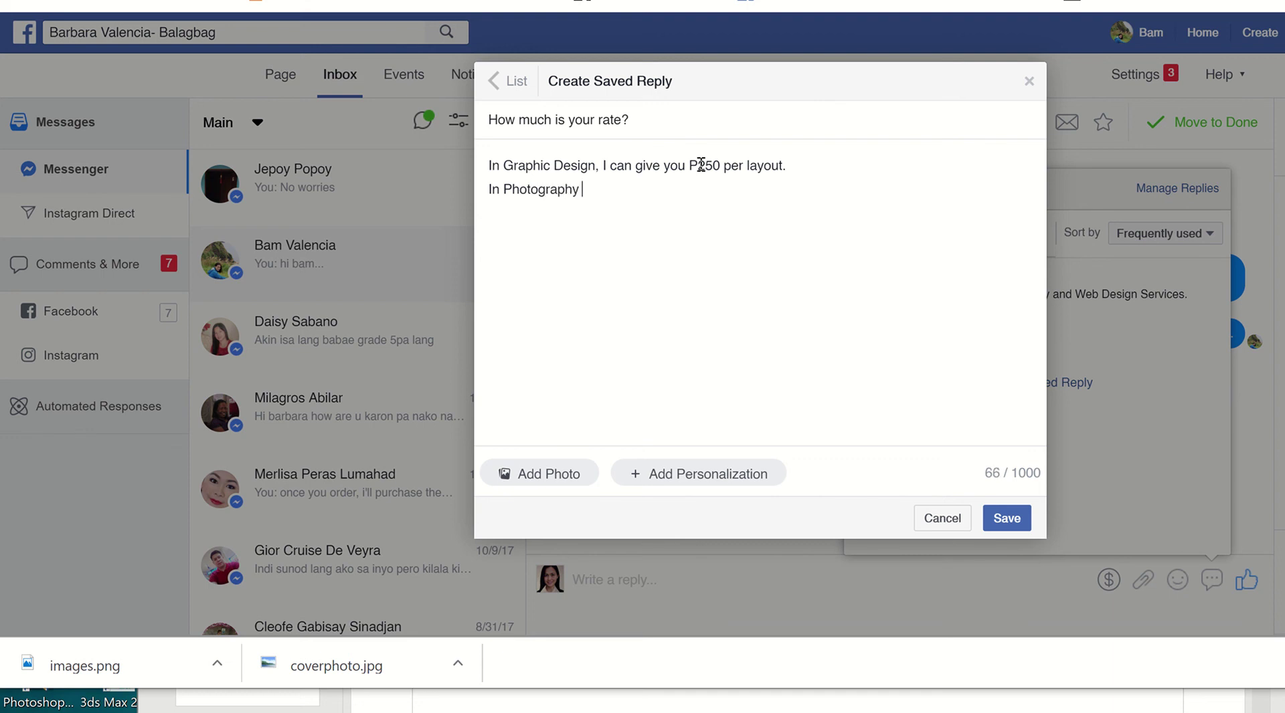
key("BackSpace")
type(", My Basic")
key("BackSpace")
key("BackSpace")
type("my")
left_click(675, 188)
type("Package ")
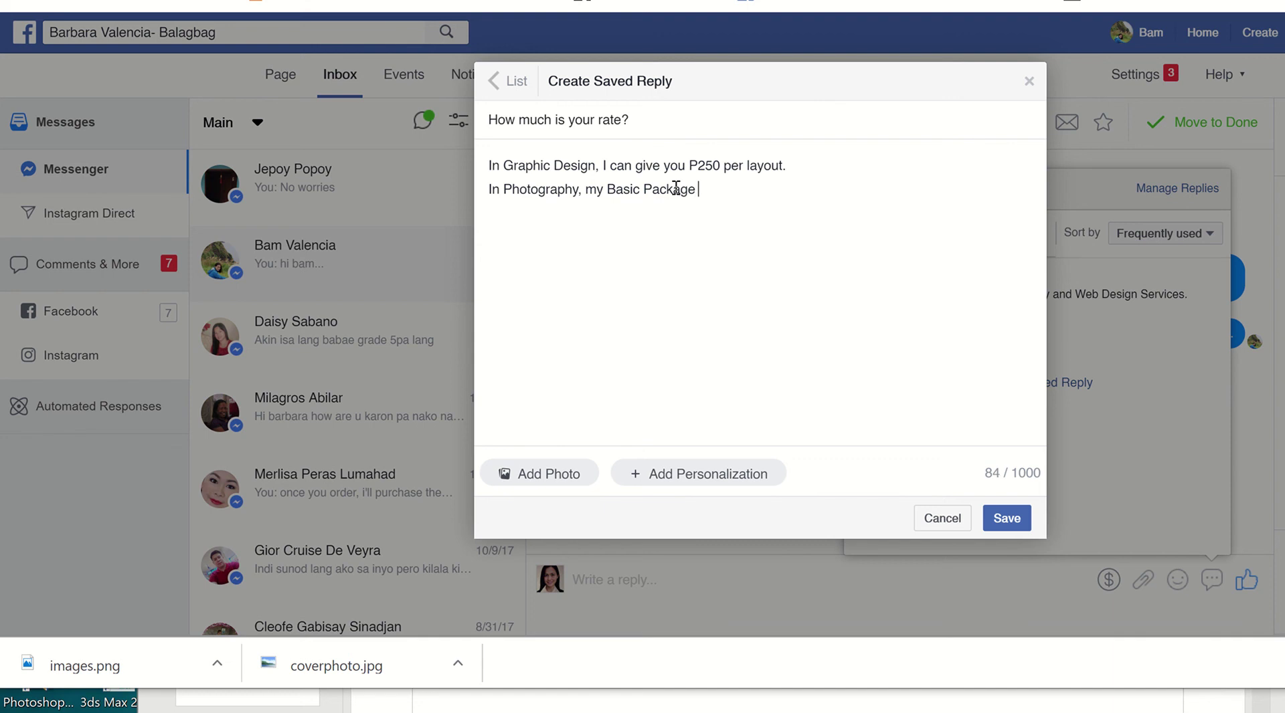
type("is ")
type("P5.")
type("000")
left_click(1007, 519)
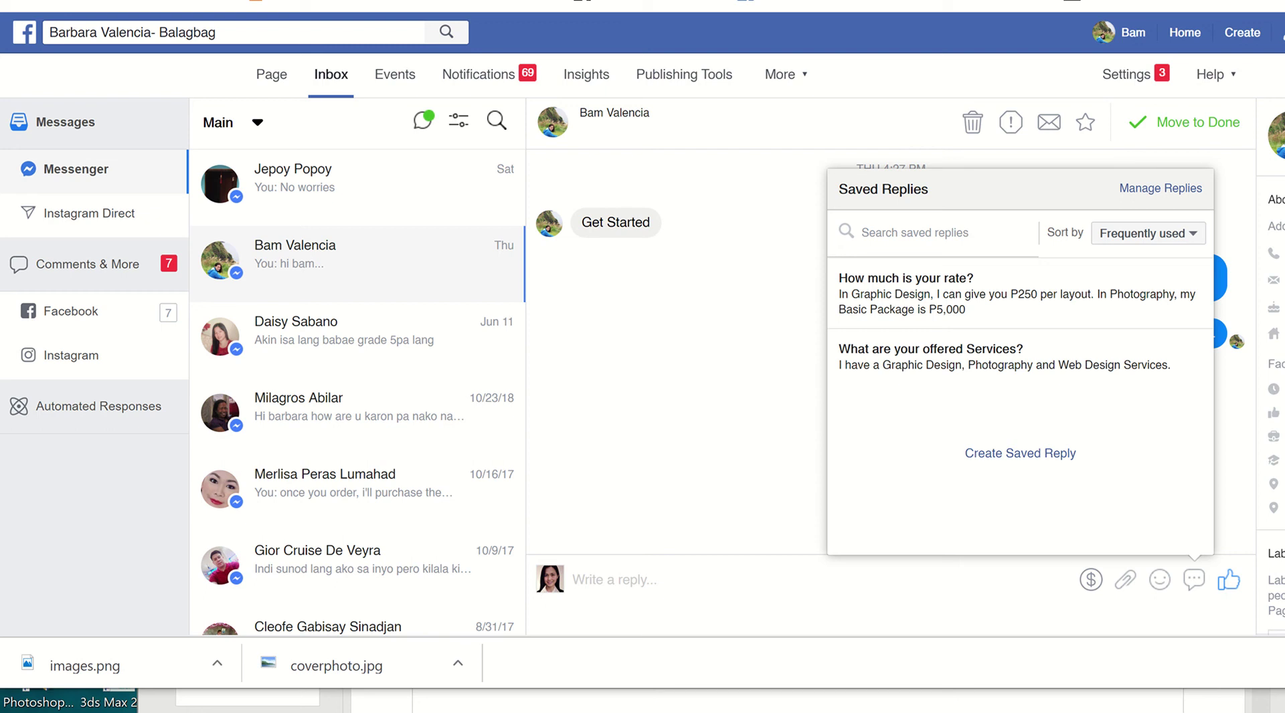
Start a third saved reply and title it "Do you any samples or portfolio?"
left_click(1026, 456)
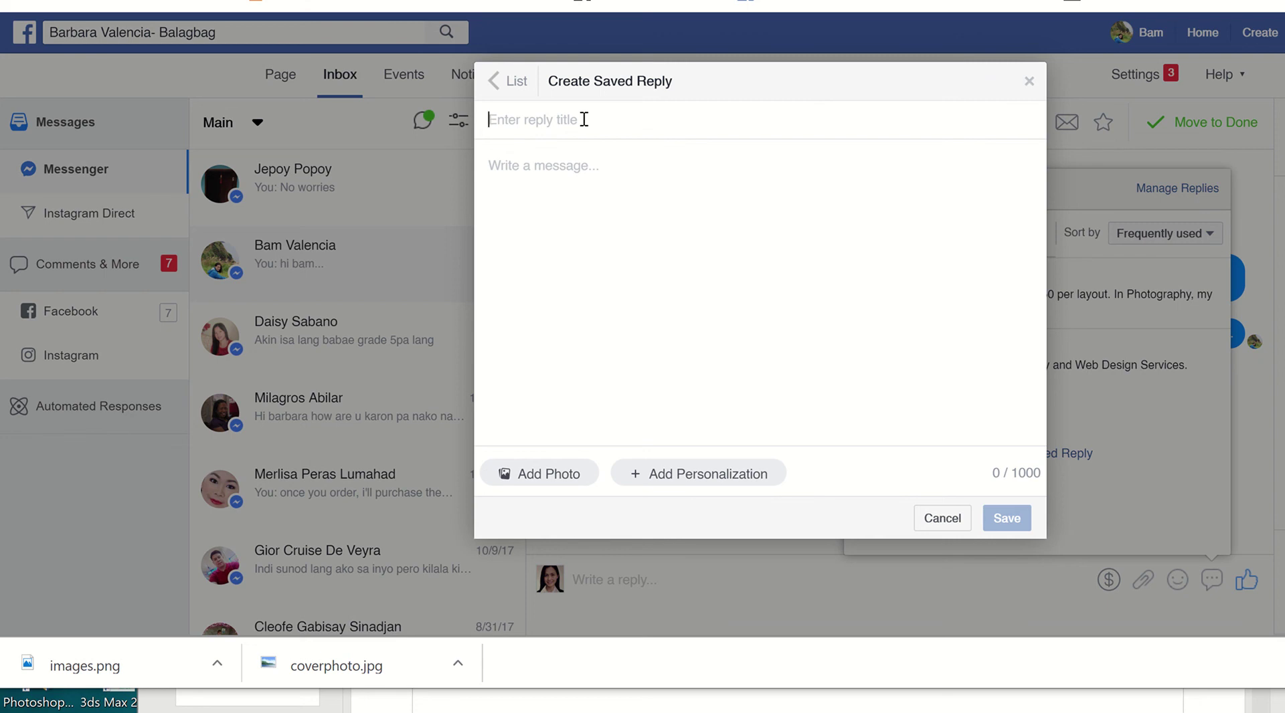
type("Do you any samples or portfo")
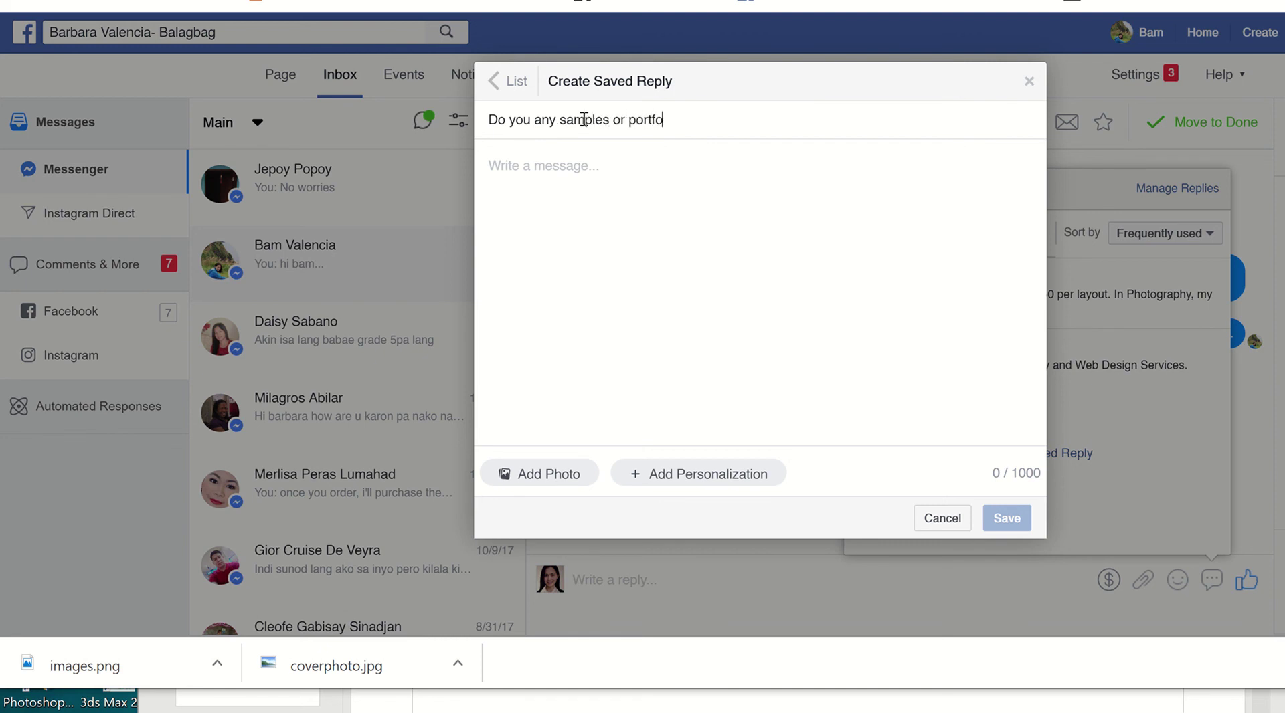
type("lio")
type("?")
type("You can v")
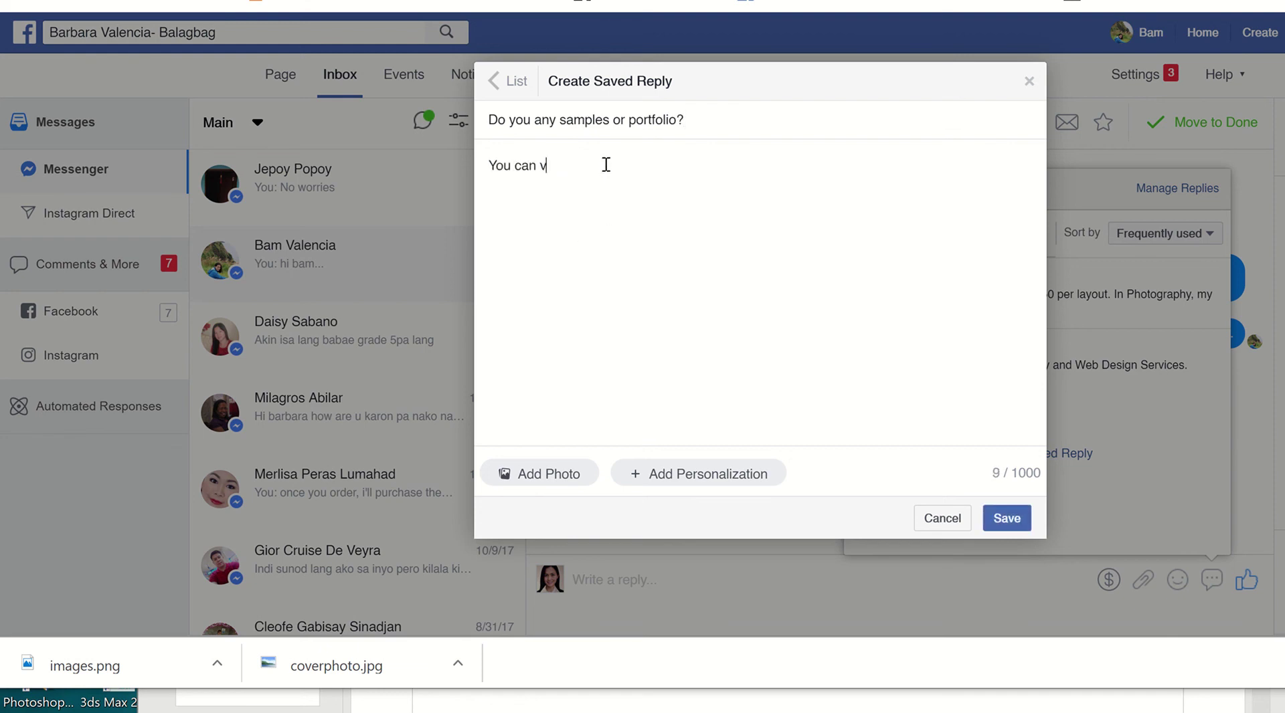
type("iew my portfolio")
type("here")
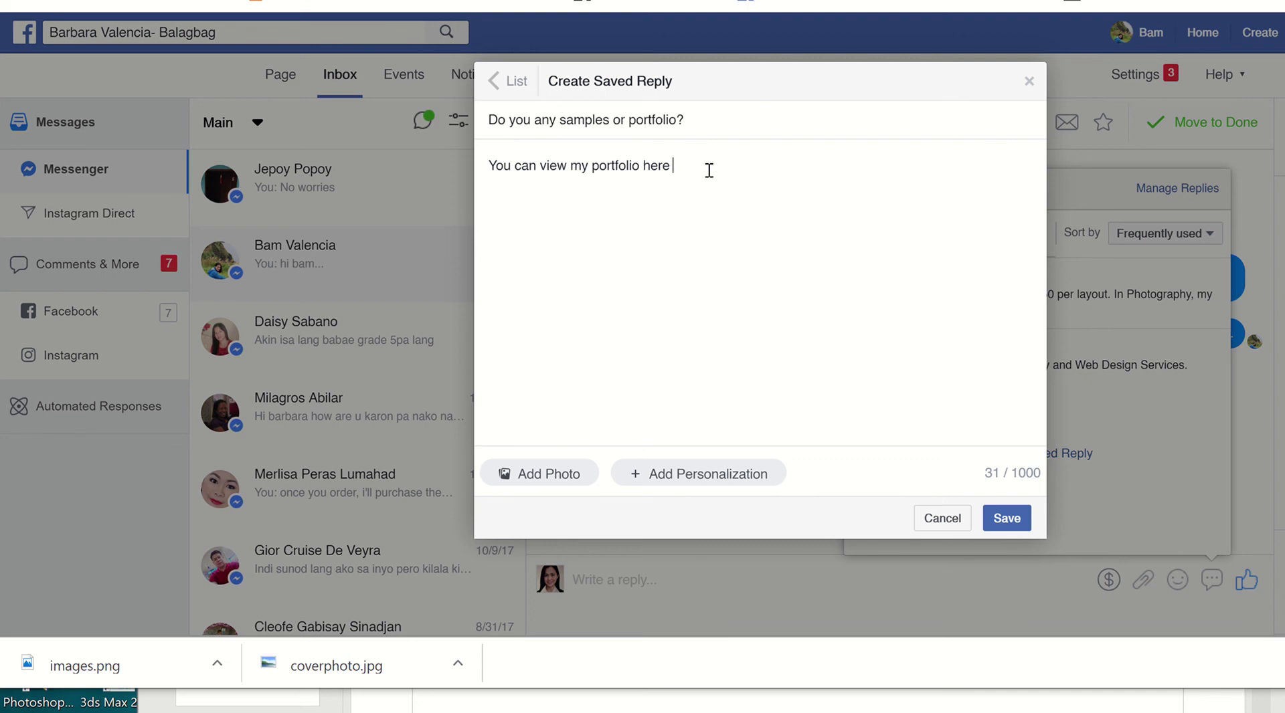
type("www.")
key("BackSpace")
key("Left")
key("Left")
key("Left")
type("@ 0")
key("BackSpace")
type(".dipandpaint.com")
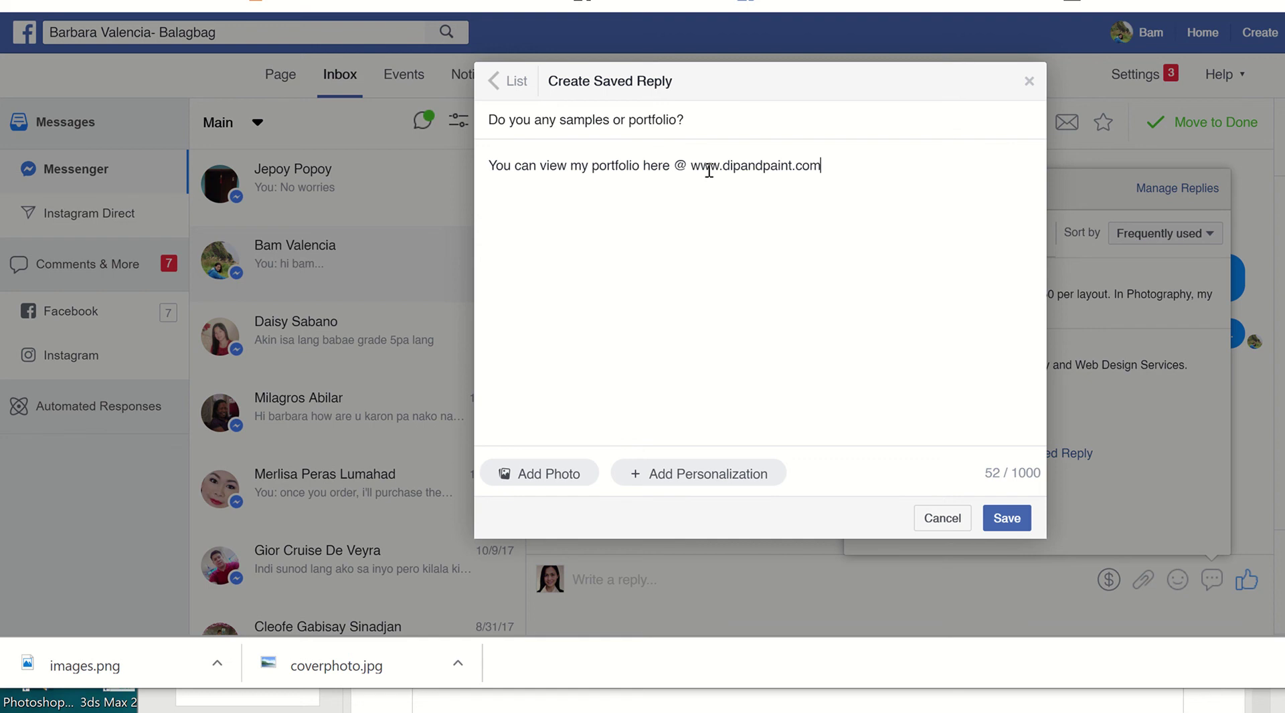
left_click(1007, 519)
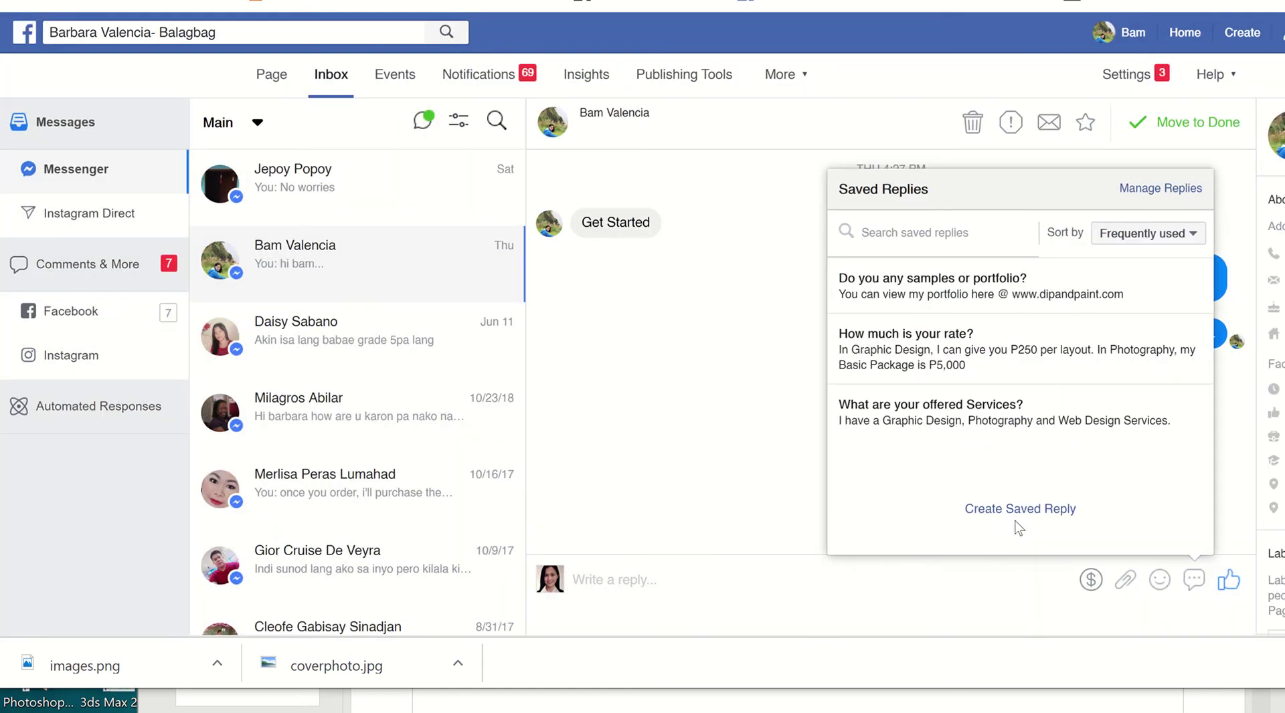